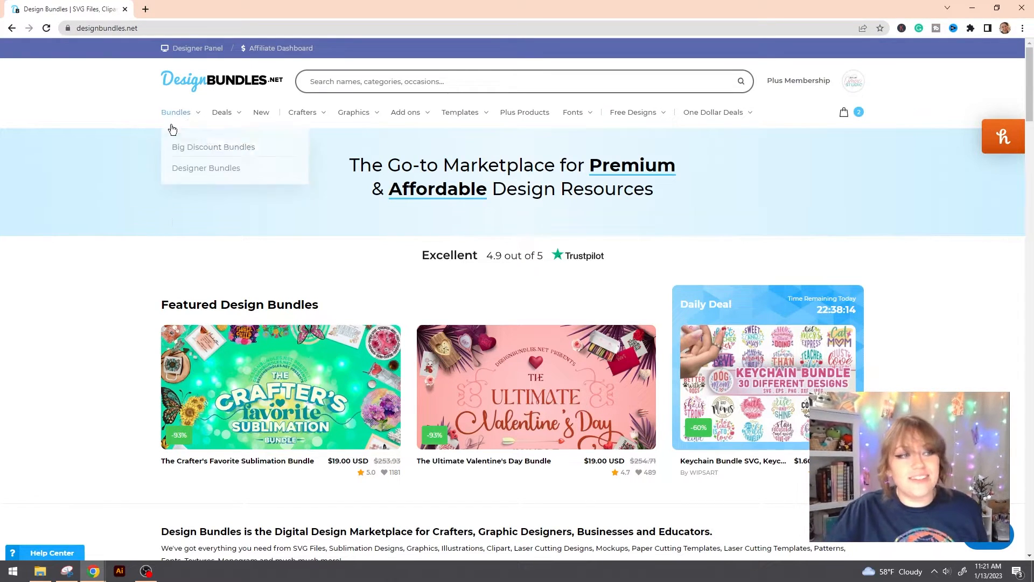
Step: Go to the Free Design Resources page from Design Bundles' Free Designs menu
{"action": "mouse_move", "coordinate": [635, 122]}
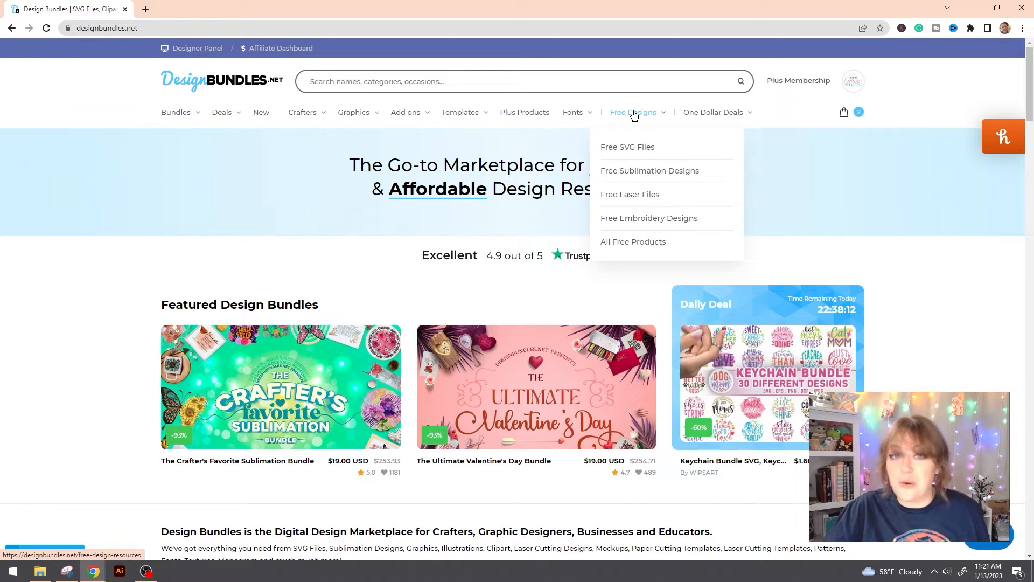
{"action": "left_click", "coordinate": [633, 120]}
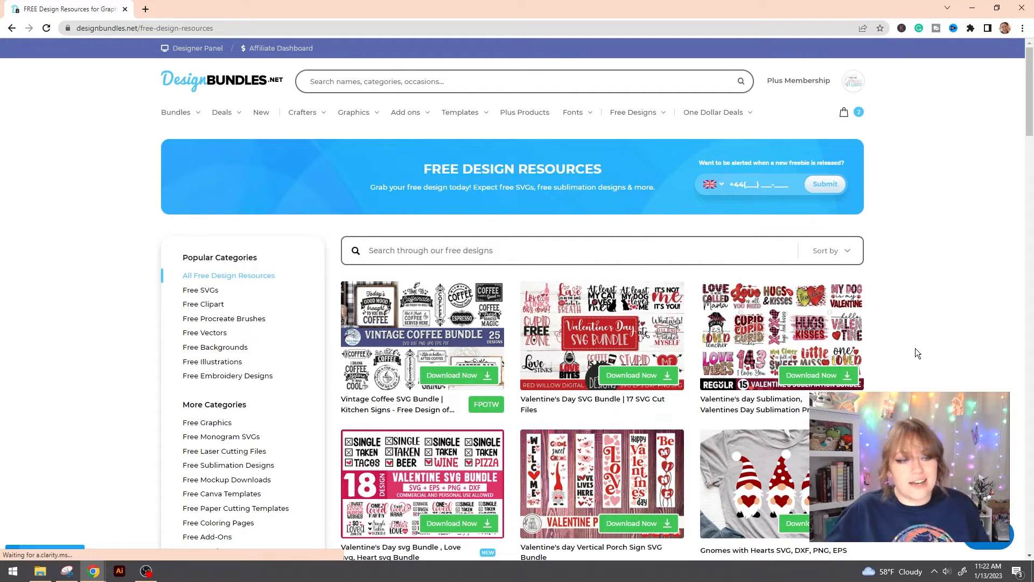
Step: Sort free designs by Newest, then download and confirm the Baby Deer With Flowers design
{"action": "left_click", "coordinate": [842, 253]}
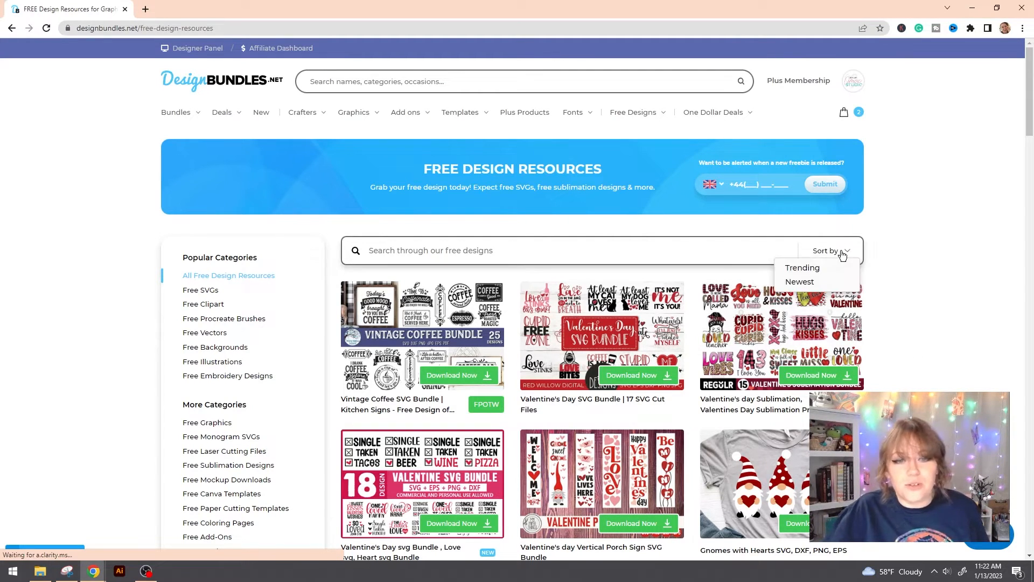
{"action": "left_click", "coordinate": [843, 280]}
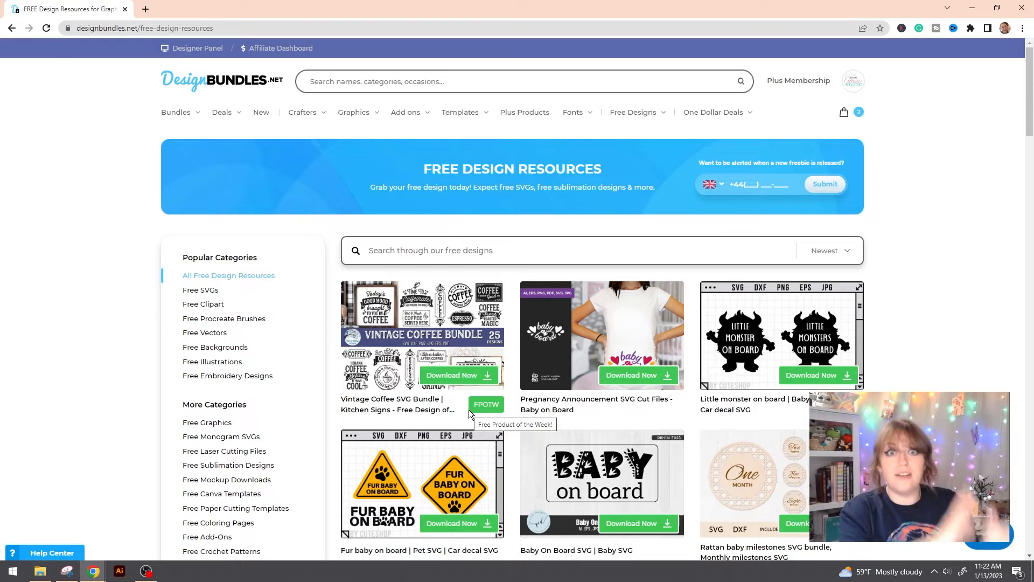
{"action": "scroll", "coordinate": [947, 322], "scroll_direction": "down", "scroll_amount": 9}
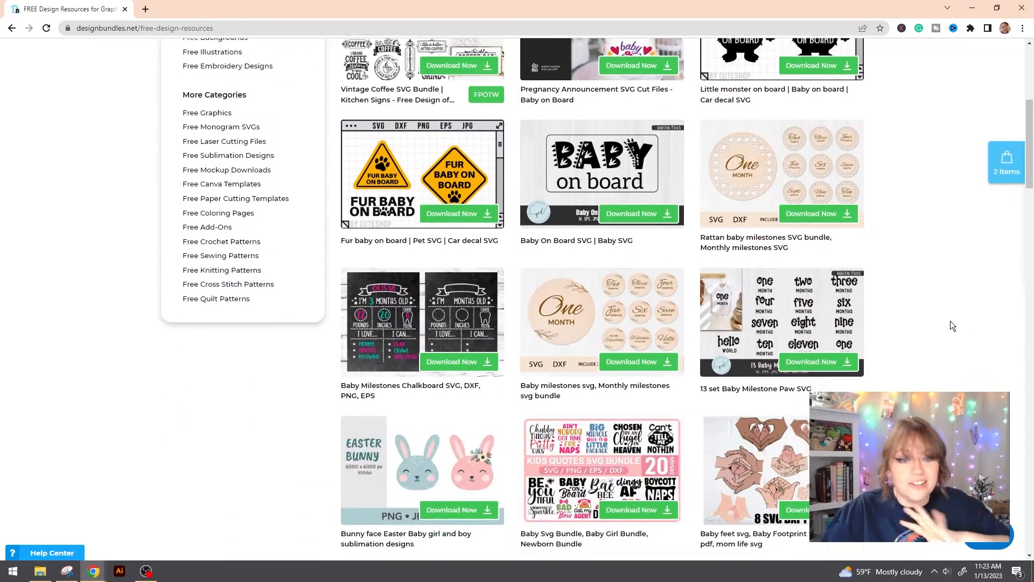
{"action": "scroll", "coordinate": [951, 320], "scroll_direction": "down", "scroll_amount": 4}
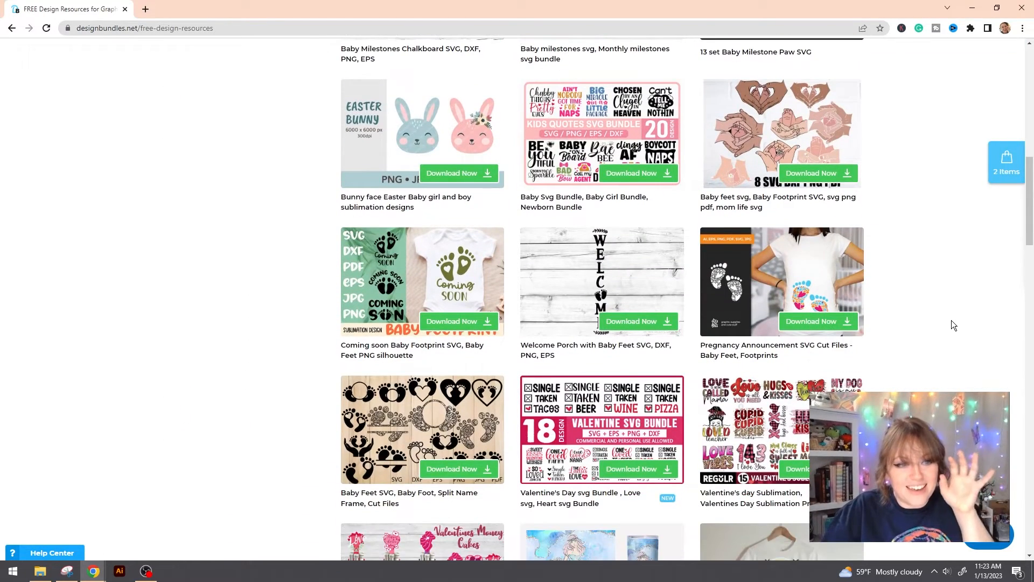
{"action": "scroll", "coordinate": [952, 325], "scroll_direction": "down", "scroll_amount": 7}
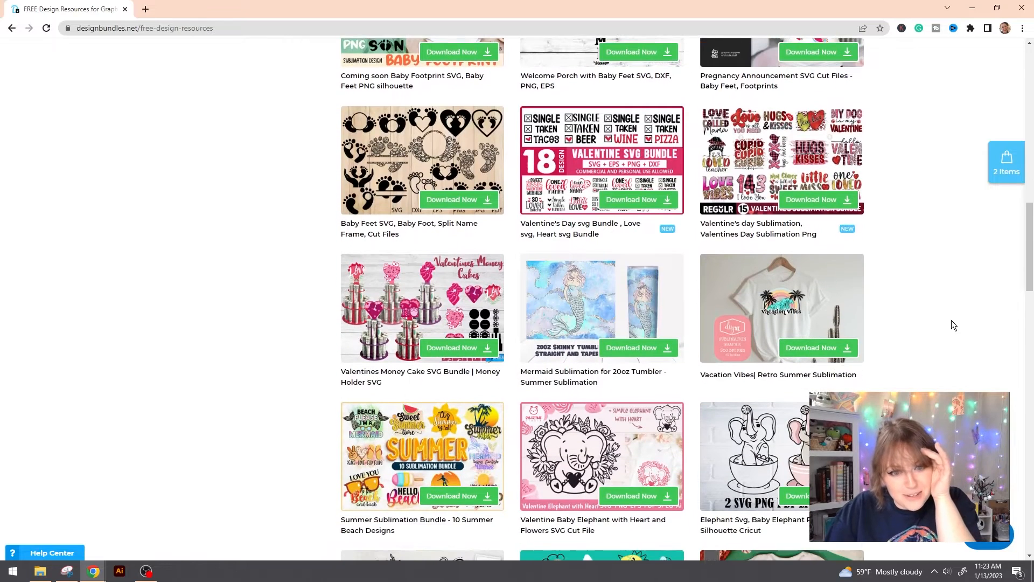
{"action": "scroll", "coordinate": [946, 322], "scroll_direction": "down", "scroll_amount": 2}
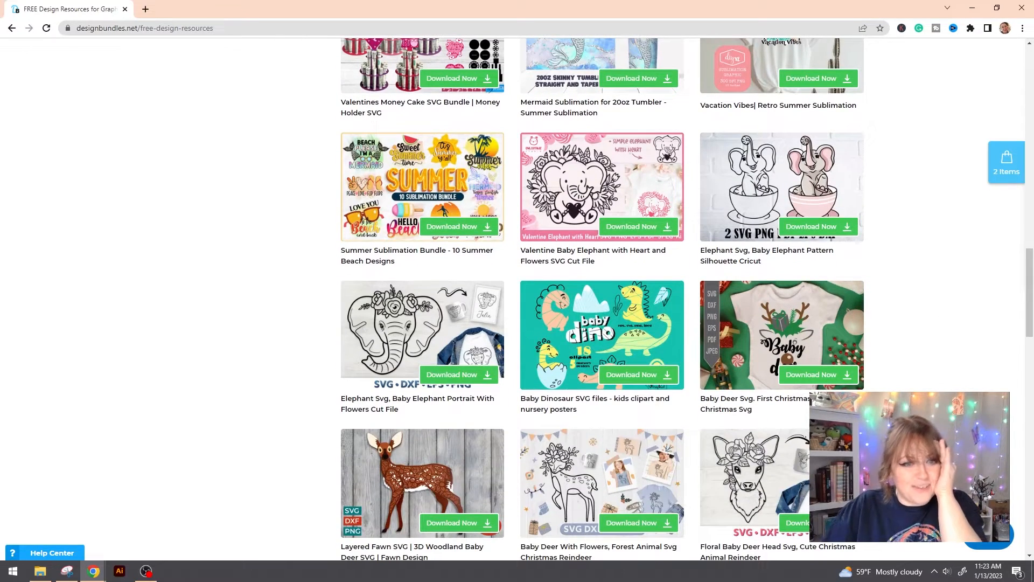
{"action": "left_click", "coordinate": [638, 522]}
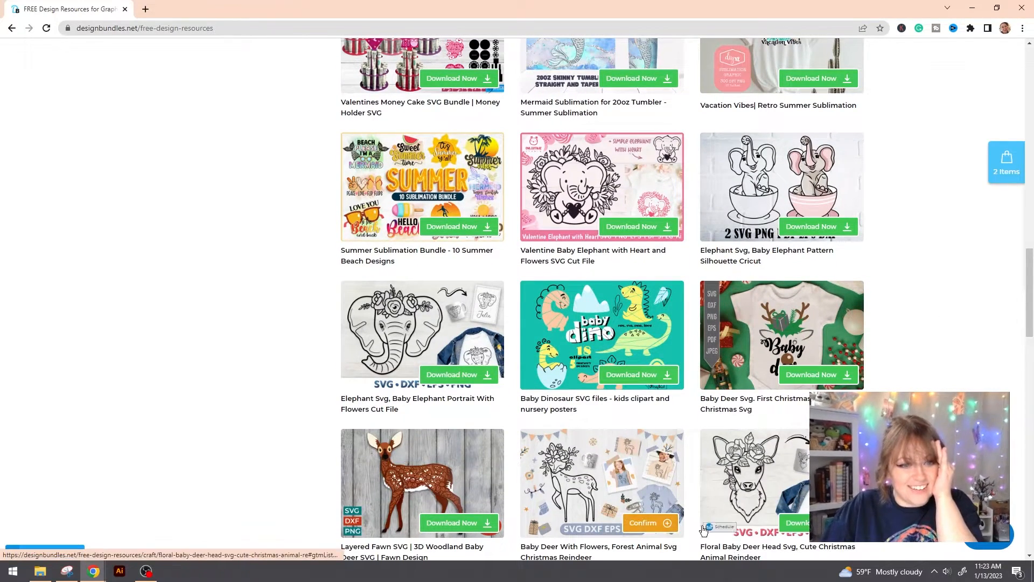
{"action": "left_click", "coordinate": [652, 526]}
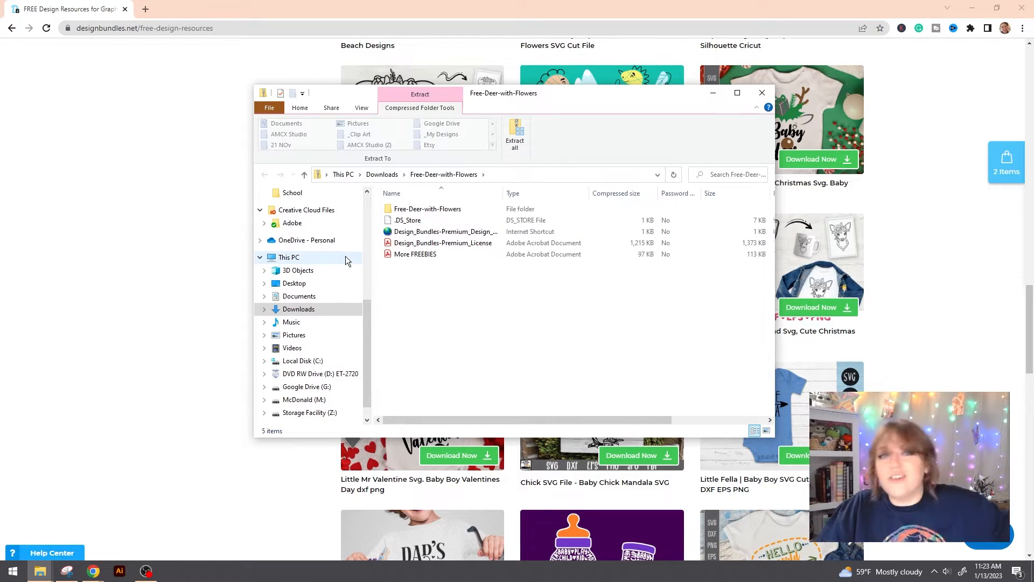
Step: Extract all of the Free-Deer-with-Flowers zip in Downloads into its own folder
{"action": "left_click", "coordinate": [382, 174]}
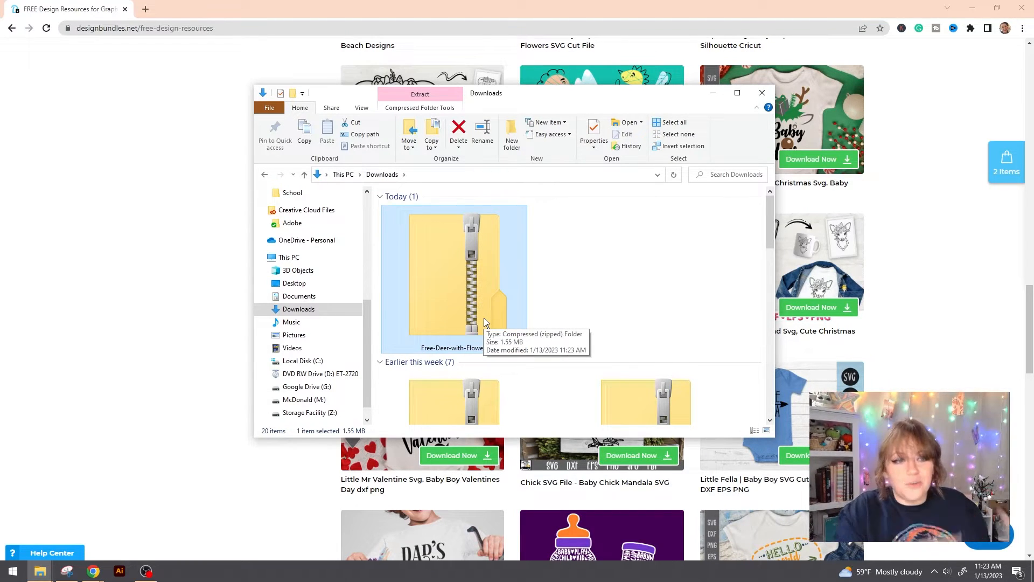
{"action": "right_click", "coordinate": [478, 284]}
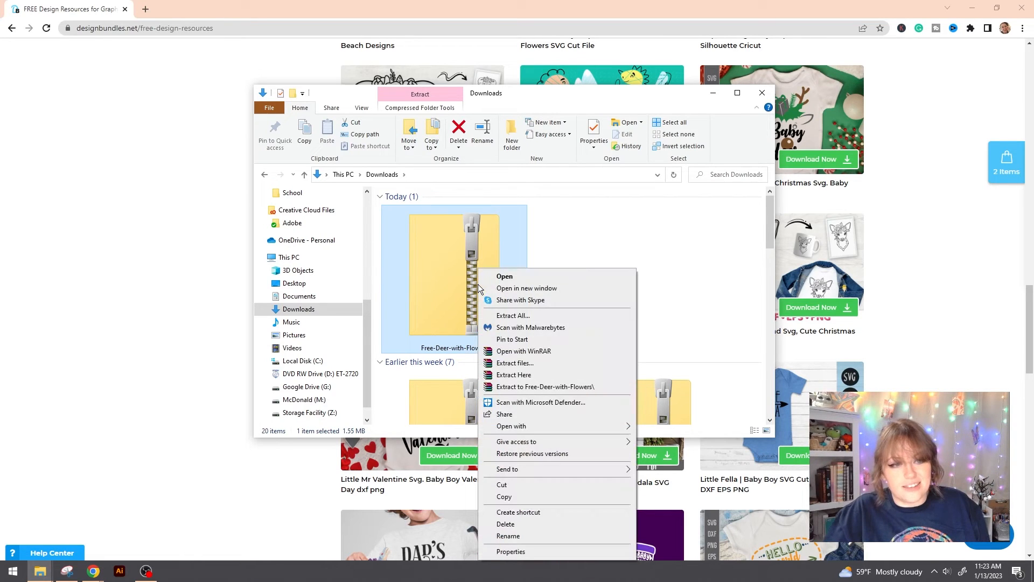
{"action": "left_click", "coordinate": [502, 317]}
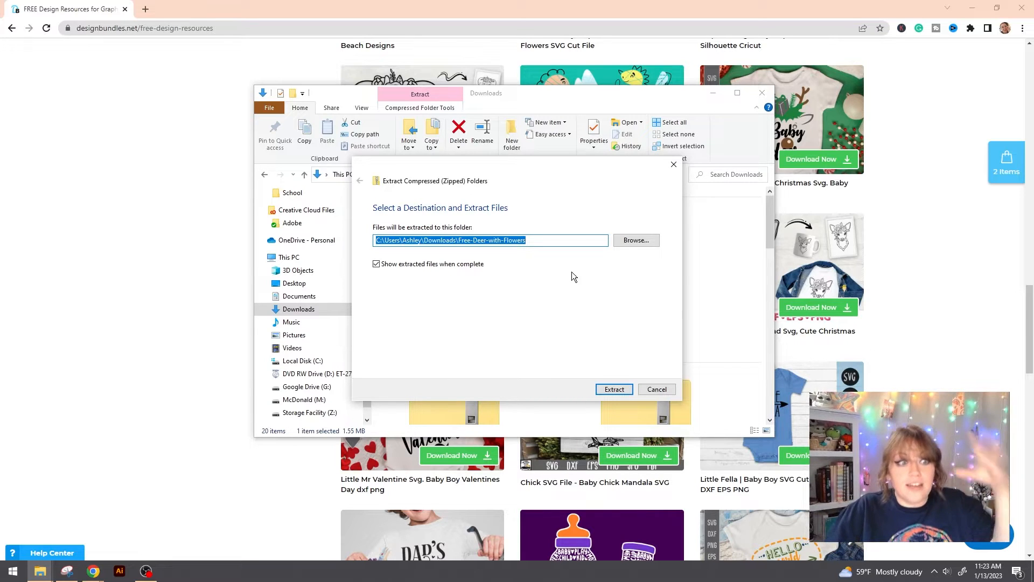
{"action": "left_click", "coordinate": [622, 387]}
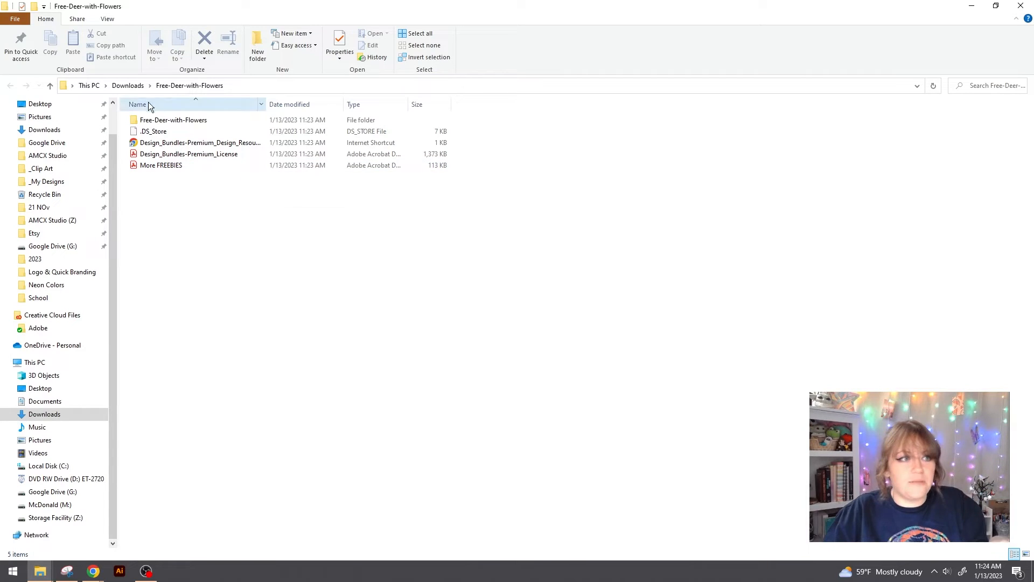
Step: Delete the four extra files, open the Free-Deer-with-Flowers folder, and view its six files in Details layout
{"action": "left_click_drag", "start_coordinate": [226, 225], "coordinate": [143, 136]}
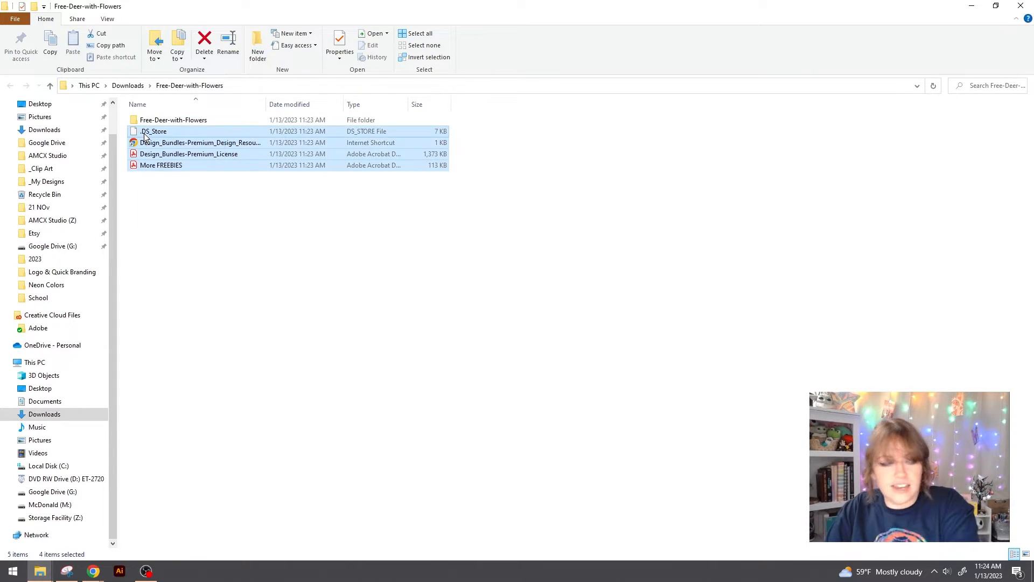
{"action": "key", "text": "Delete"}
{"action": "double_click", "coordinate": [156, 121]}
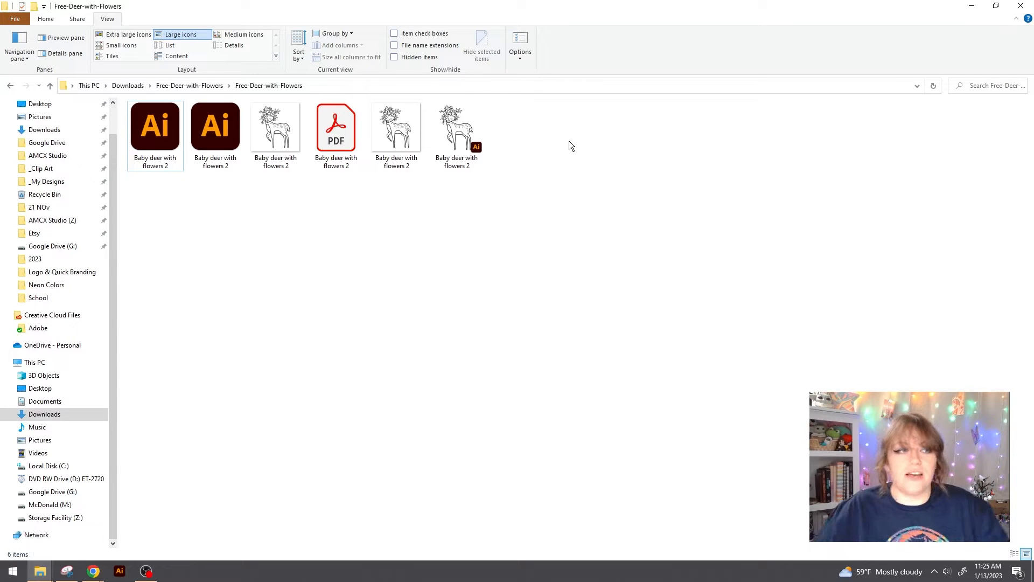
{"action": "left_click", "coordinate": [237, 47]}
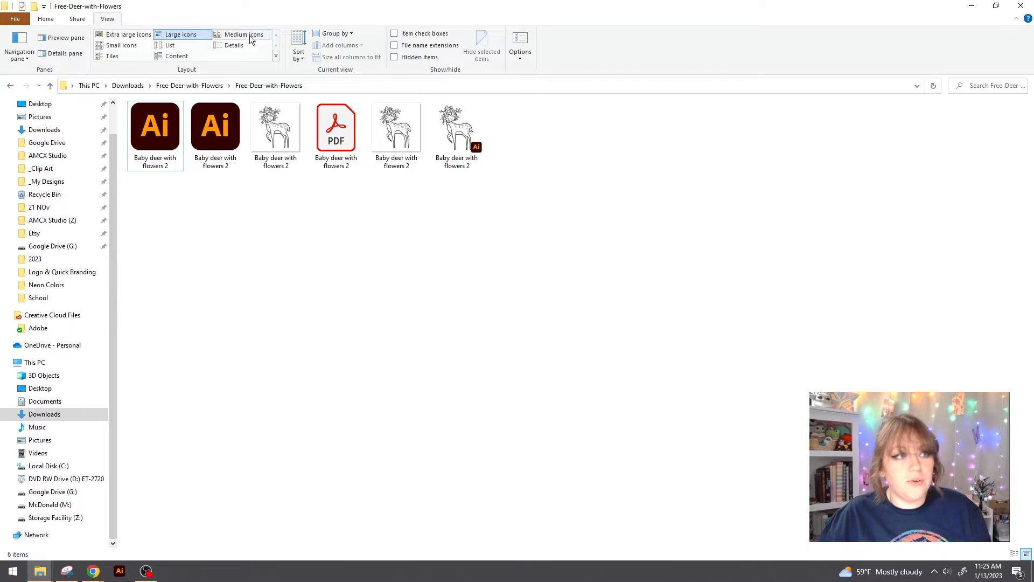
{"action": "left_click", "coordinate": [243, 43]}
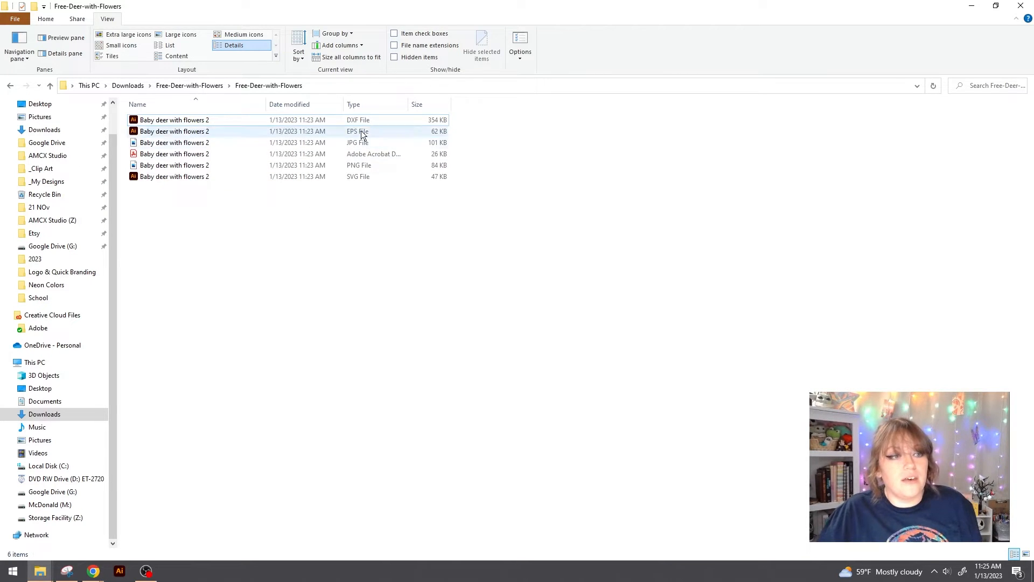
Step: Delete the DXF and EPS deer files and switch the folder to Large icons
{"action": "left_click", "coordinate": [381, 120]}
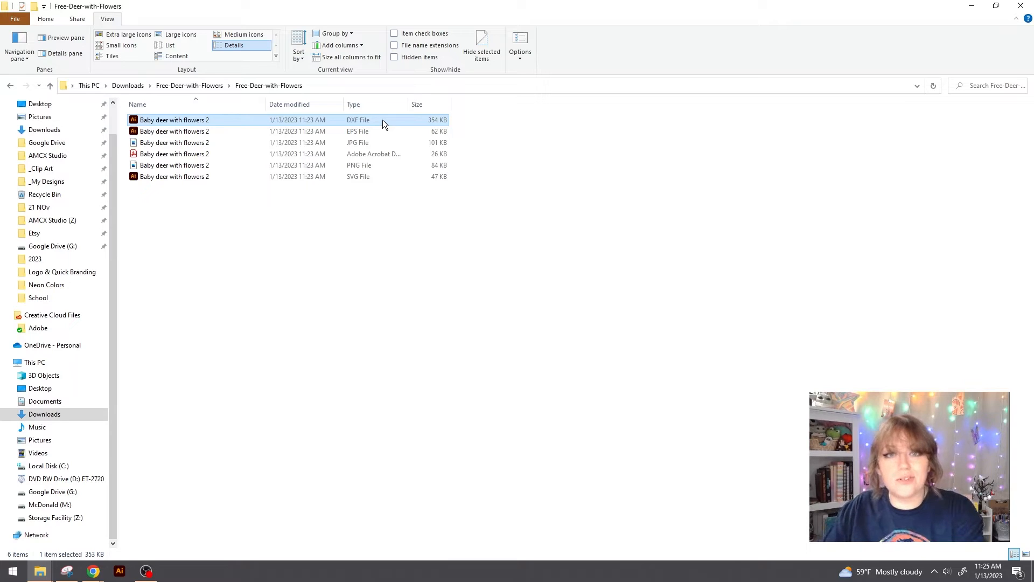
{"action": "key", "text": "Delete"}
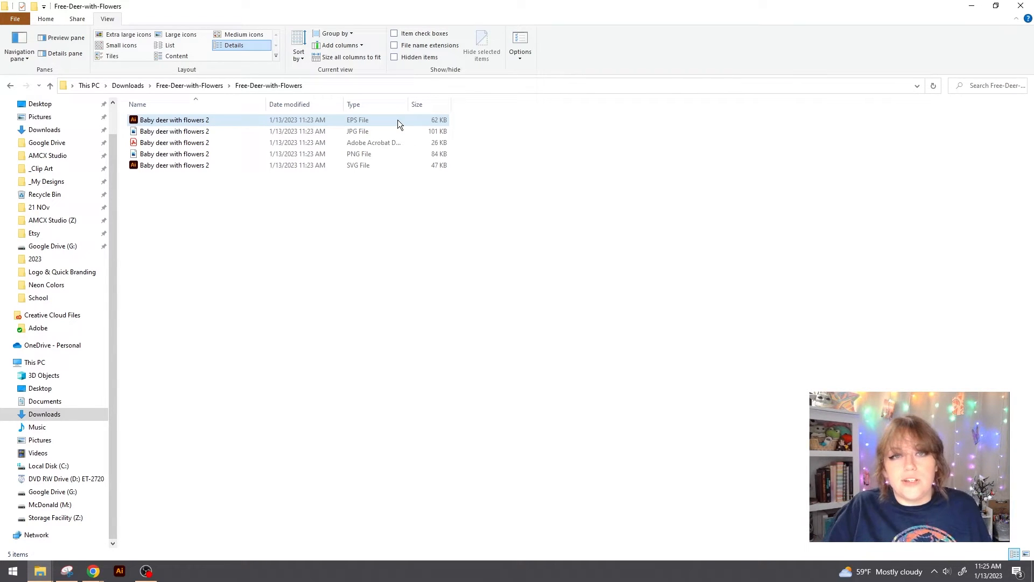
{"action": "left_click", "coordinate": [374, 118]}
{"action": "key", "text": "Delete"}
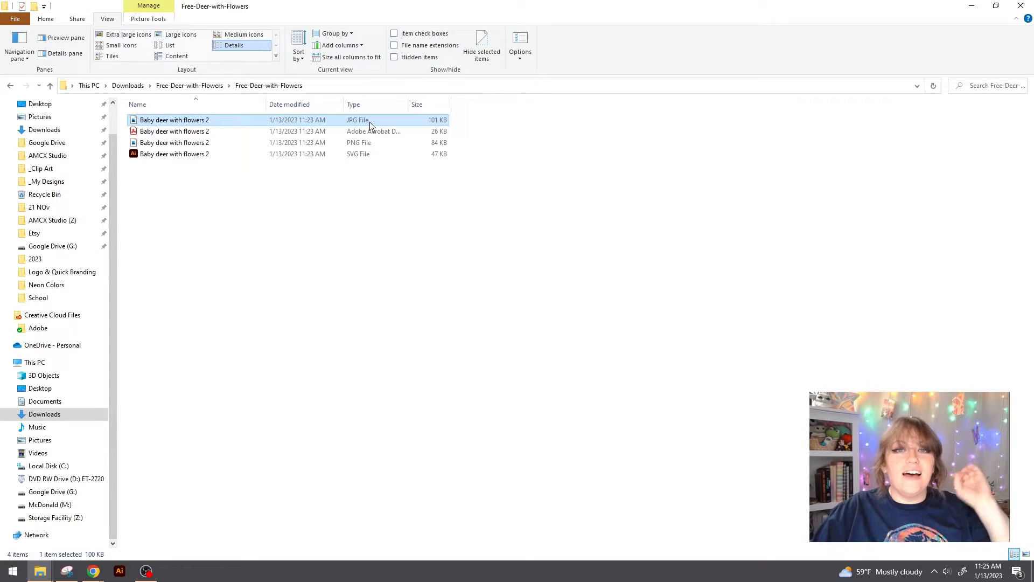
{"action": "left_click", "coordinate": [165, 34]}
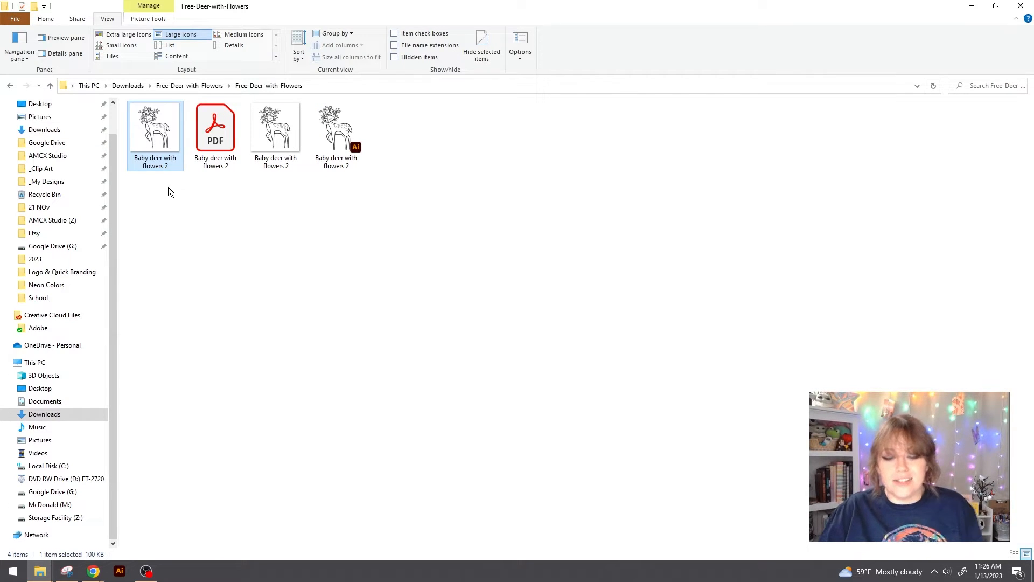
Step: Delete the JPG and PDF deer copies, keeping the SVG
{"action": "key", "text": "Delete"}
{"action": "left_click", "coordinate": [154, 163]}
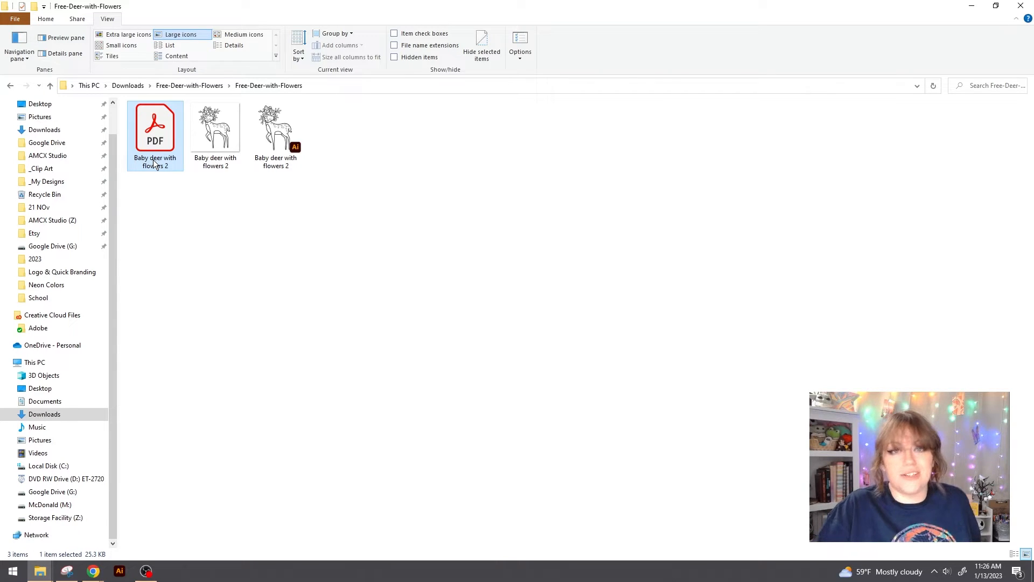
{"action": "key", "text": "Delete"}
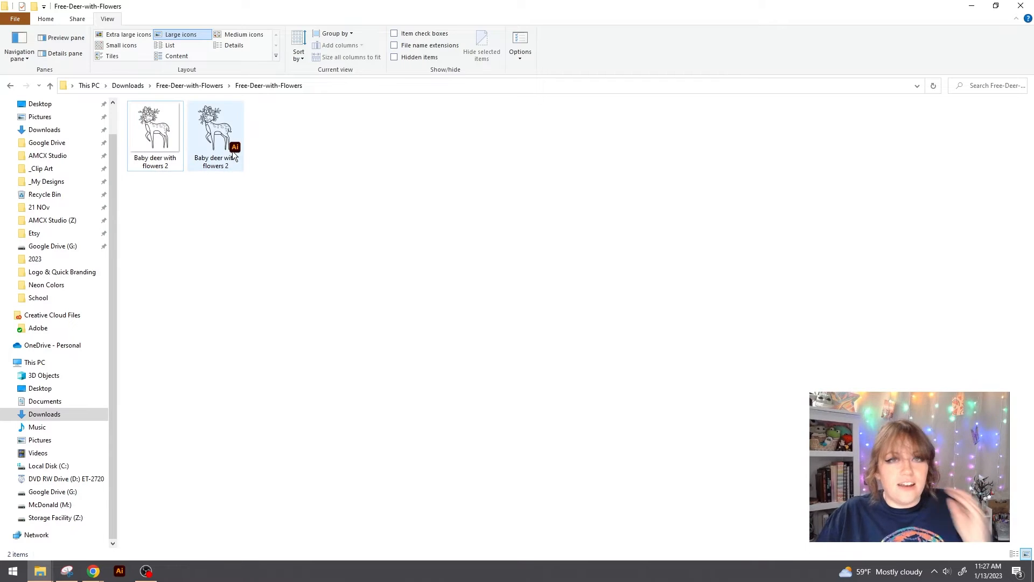
{"action": "key", "text": "super"}
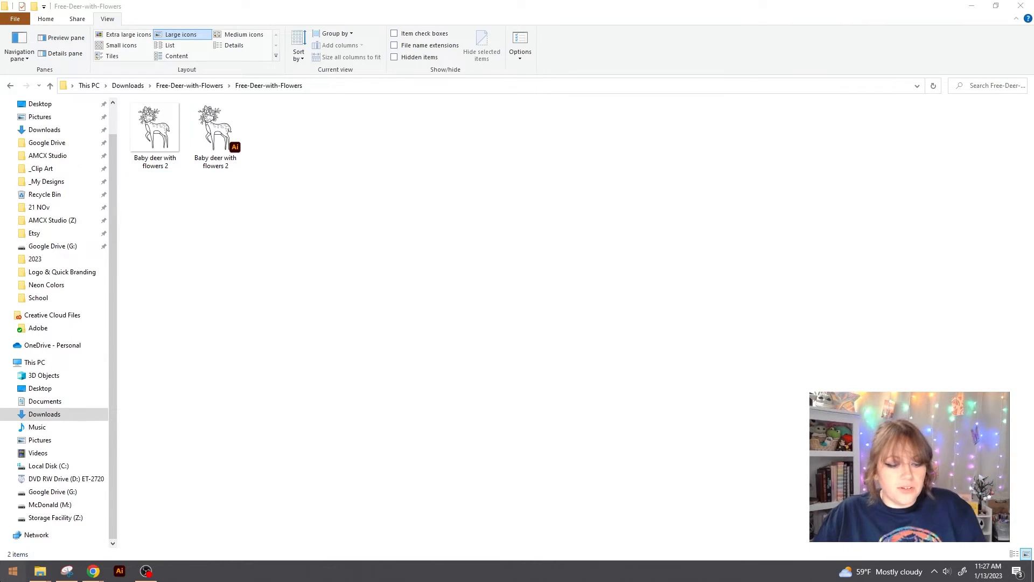
Step: Launch Cricut Design Space from search, dismiss the Cricut Access promo, and start a New Project
{"action": "type", "text": "cr"}
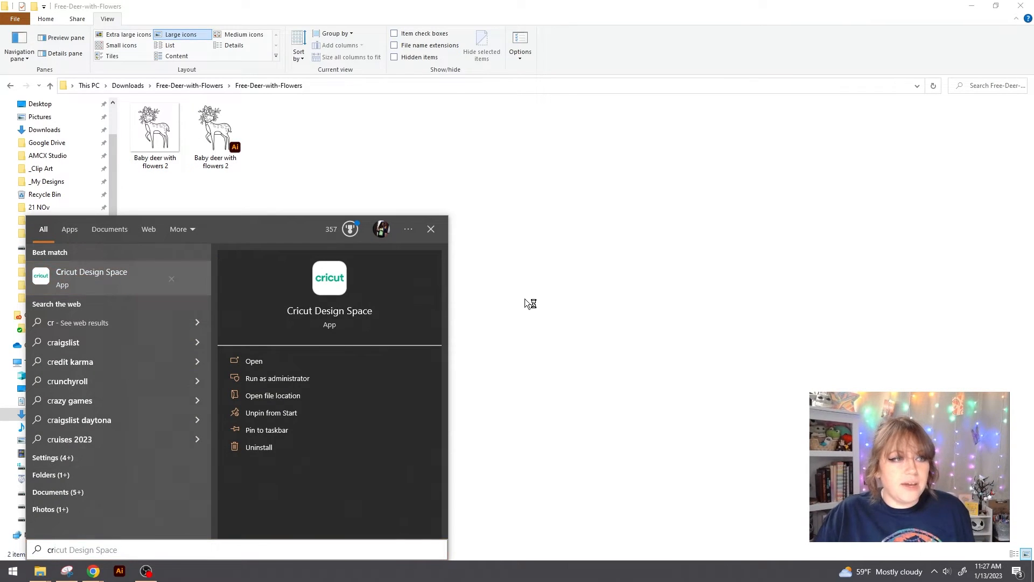
{"action": "left_click", "coordinate": [526, 303]}
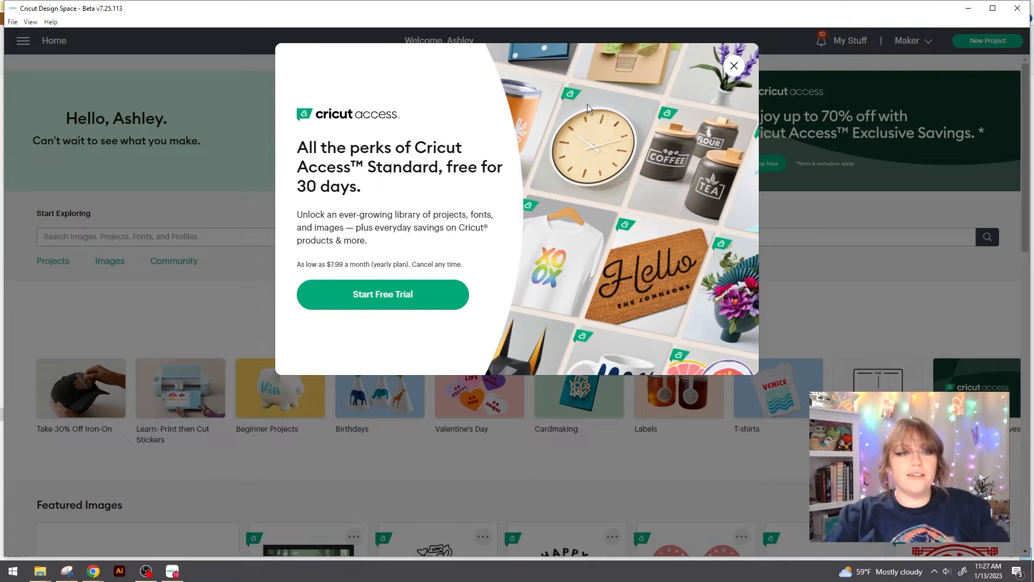
{"action": "left_click", "coordinate": [734, 66]}
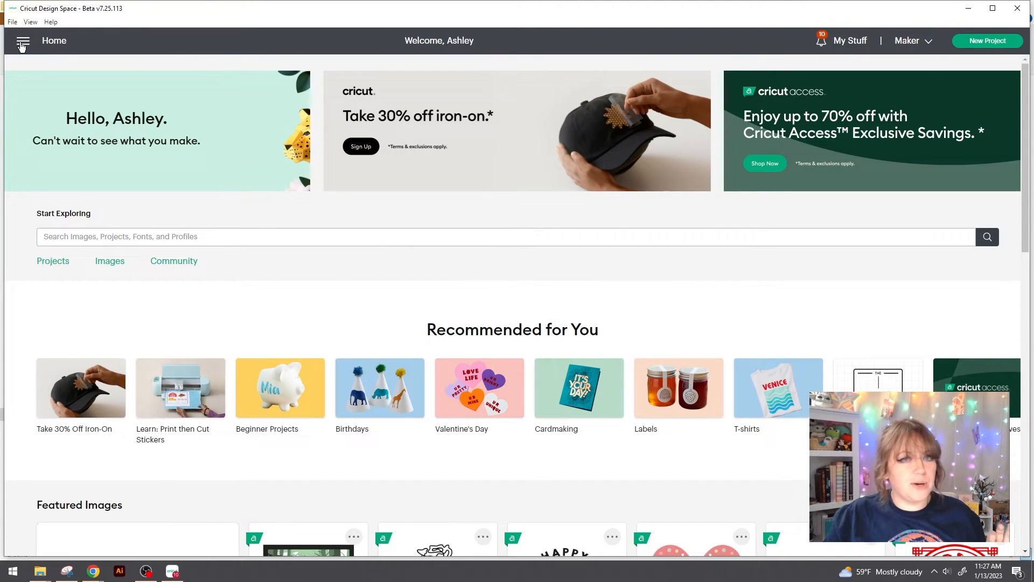
{"action": "left_click", "coordinate": [982, 40]}
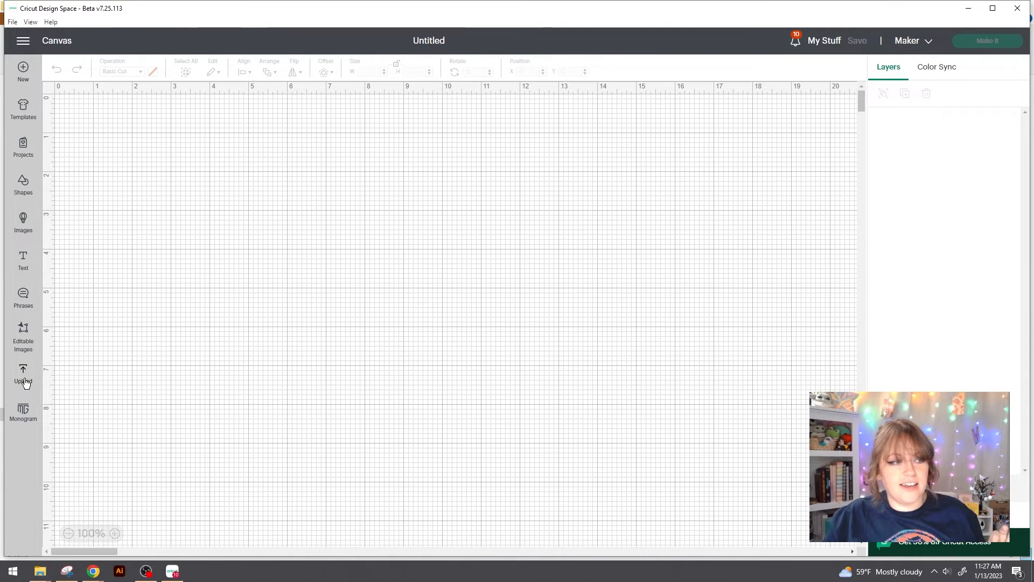
Step: Start an image upload and try dragging the deer files from the download folder window
{"action": "left_click", "coordinate": [24, 377]}
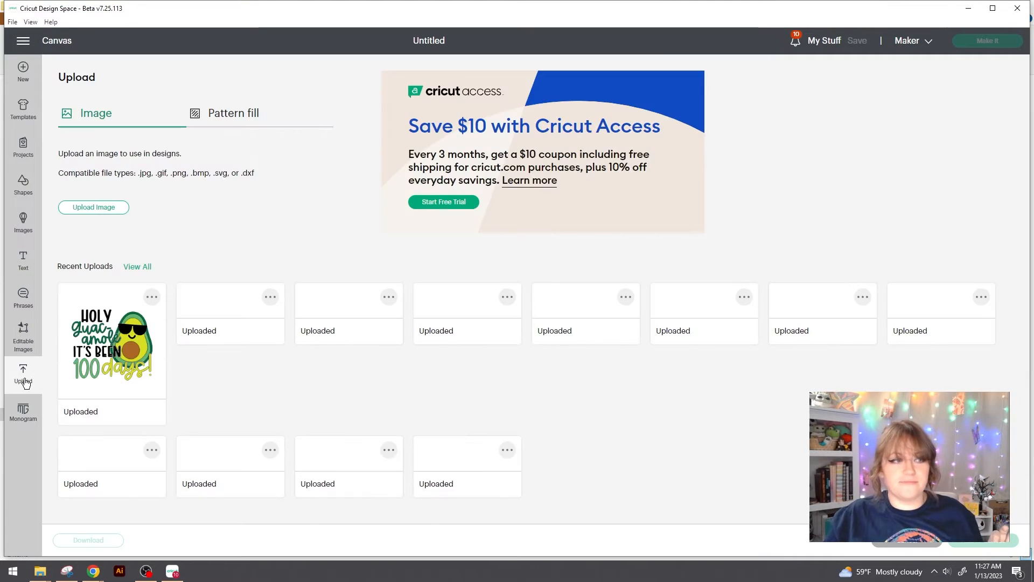
{"action": "left_click", "coordinate": [92, 208]}
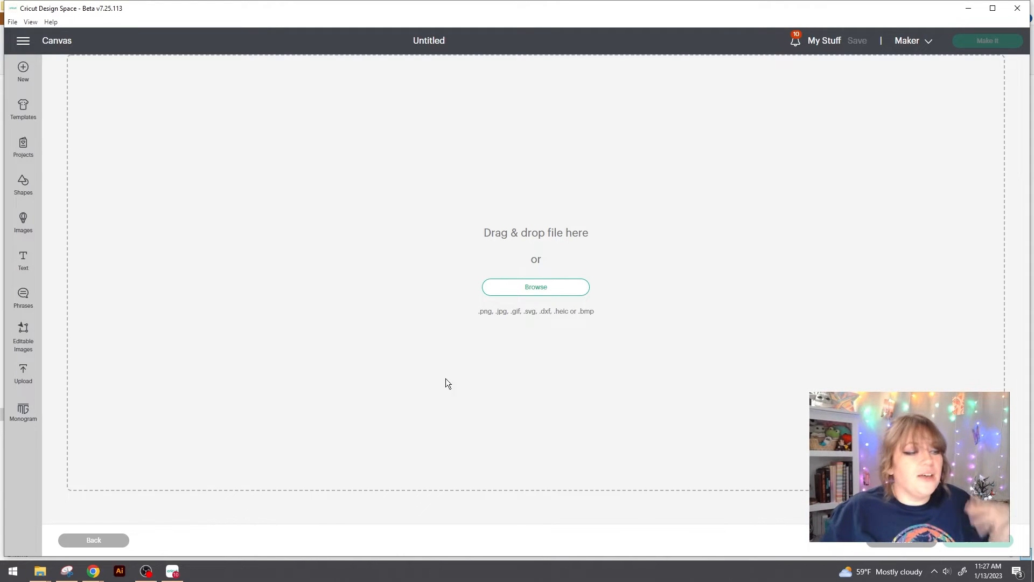
{"action": "mouse_move", "coordinate": [40, 570]}
{"action": "left_click", "coordinate": [306, 532]}
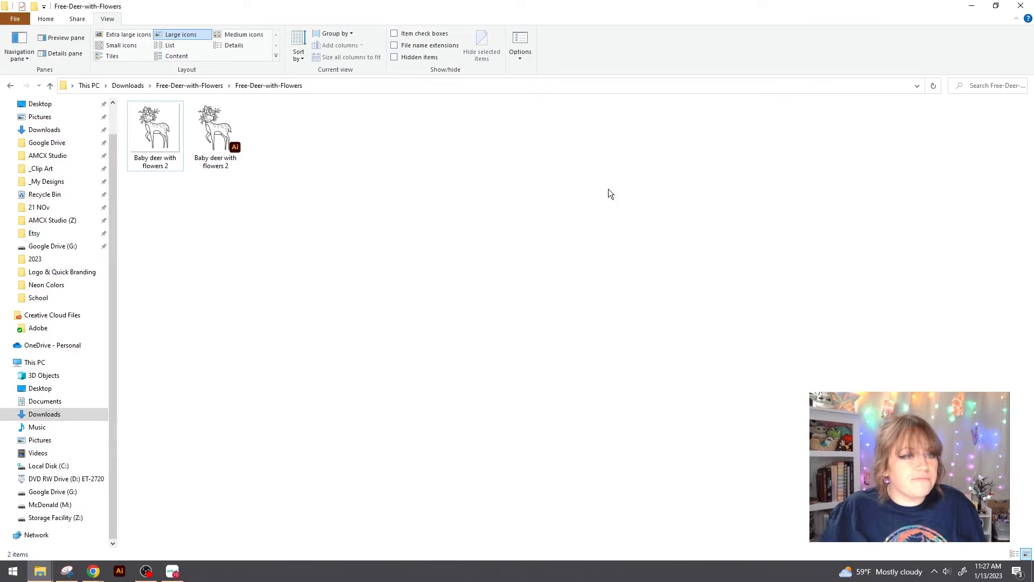
{"action": "left_click_drag", "start_coordinate": [712, 3], "coordinate": [745, 135]}
{"action": "left_click_drag", "start_coordinate": [736, 300], "coordinate": [244, 280]}
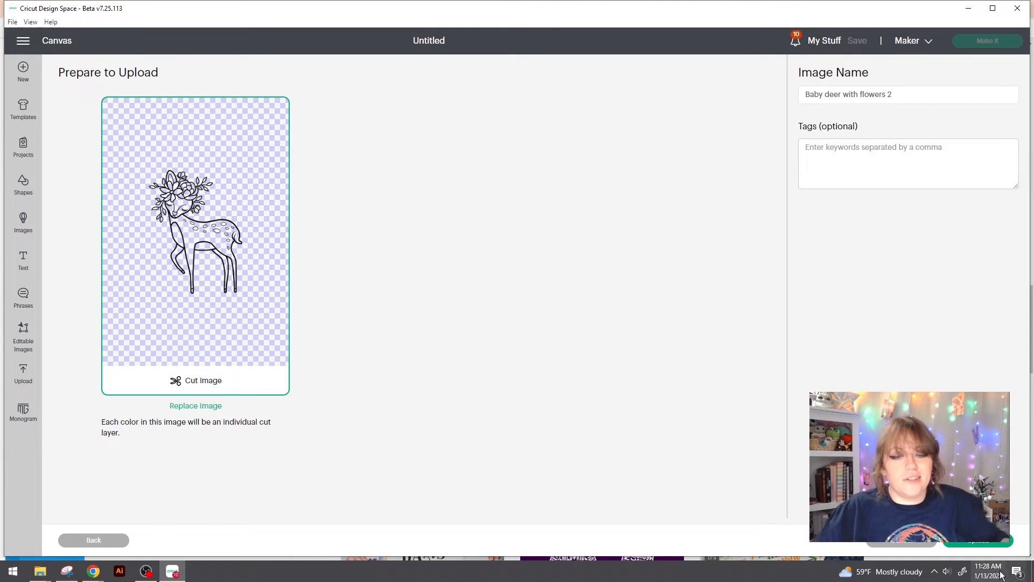
{"action": "left_click", "coordinate": [82, 540]}
Step: Browse to Downloads > Free-Deer-with-Flowers and open the Baby deer with flowers 2 file
{"action": "left_click", "coordinate": [532, 291]}
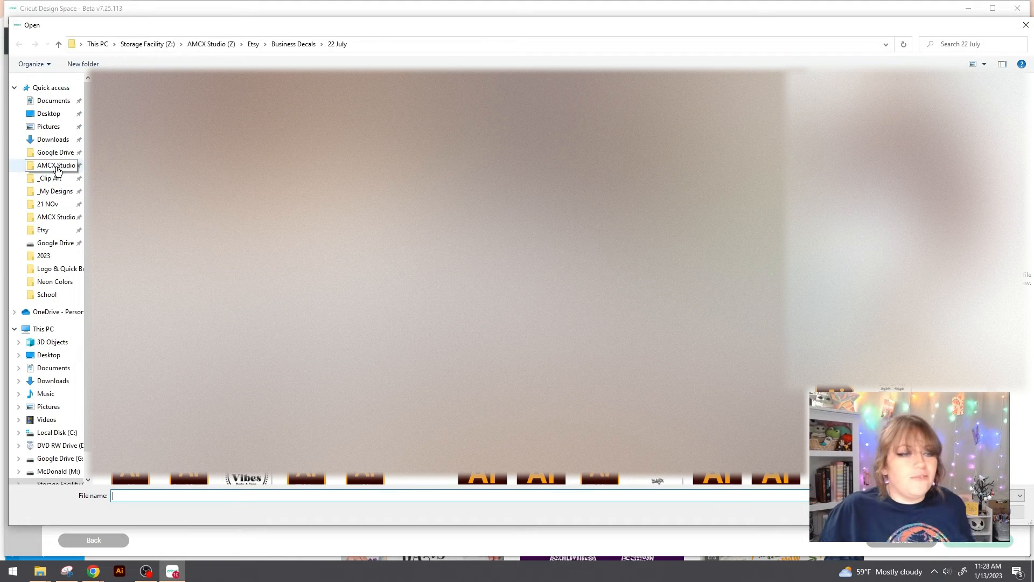
{"action": "left_click", "coordinate": [34, 126]}
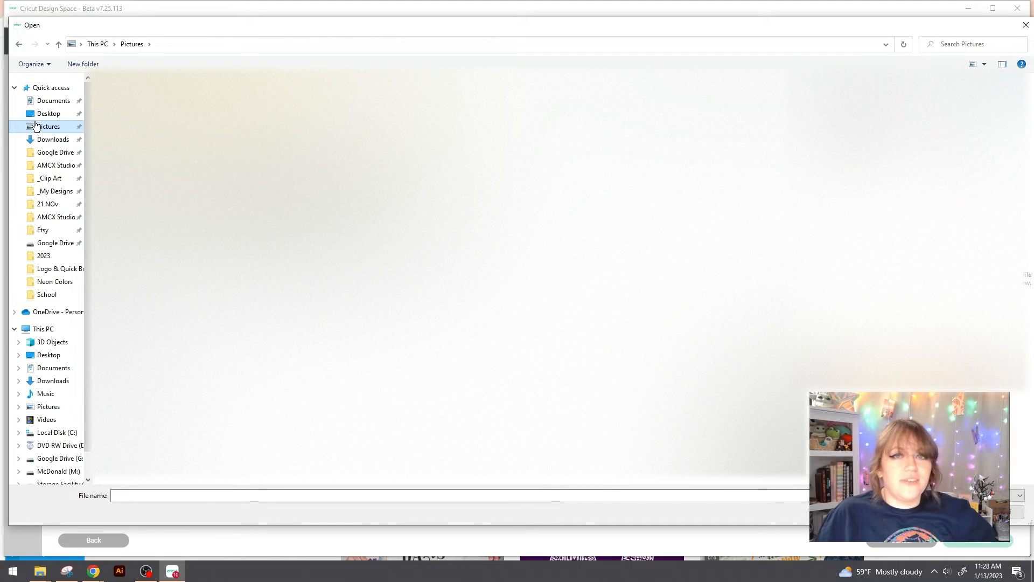
{"action": "left_click", "coordinate": [51, 139]}
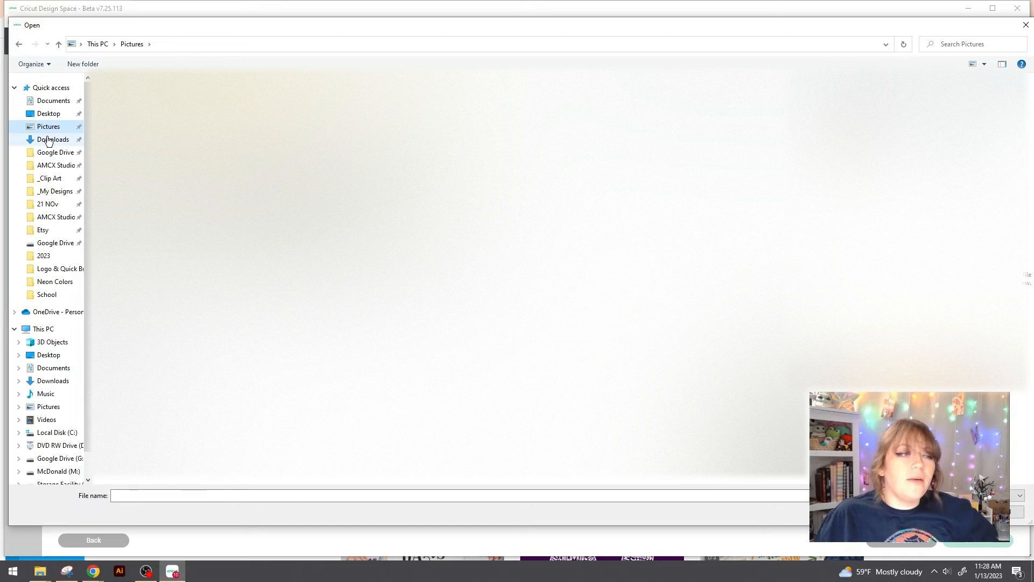
{"action": "double_click", "coordinate": [140, 121]}
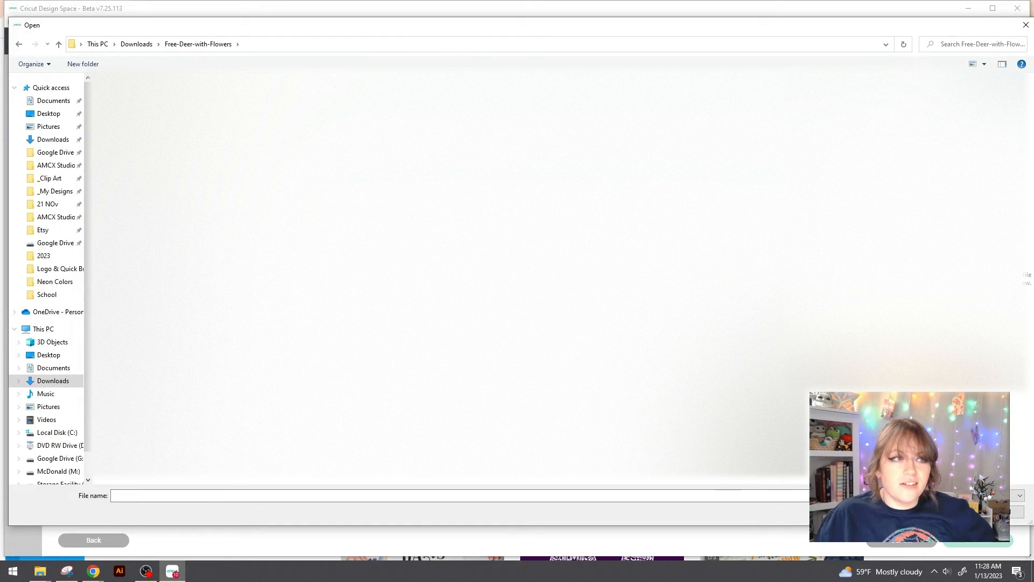
{"action": "double_click", "coordinate": [134, 118]}
{"action": "double_click", "coordinate": [173, 132]}
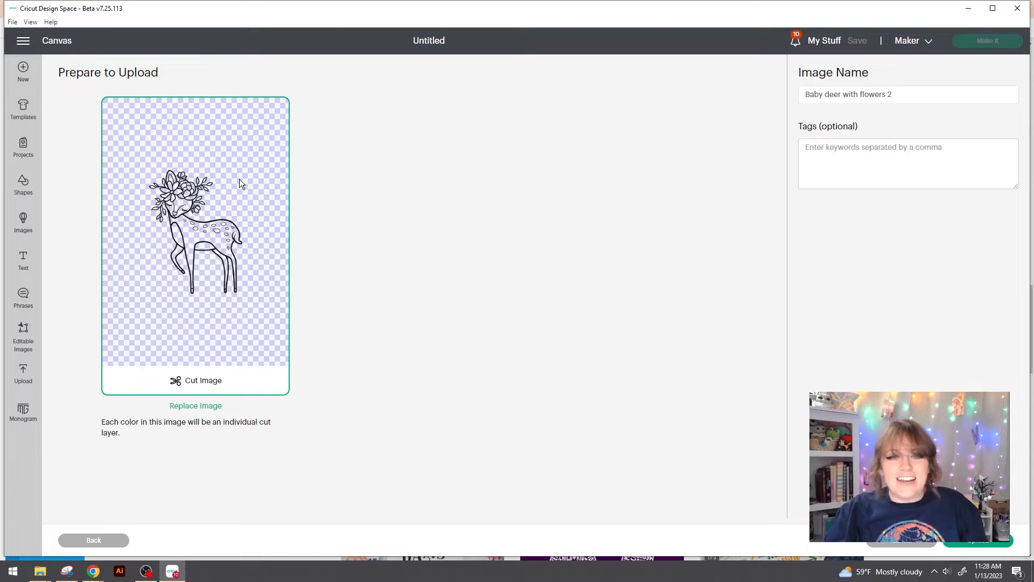
{"action": "left_click", "coordinate": [899, 94]}
{"action": "left_click", "coordinate": [908, 154]}
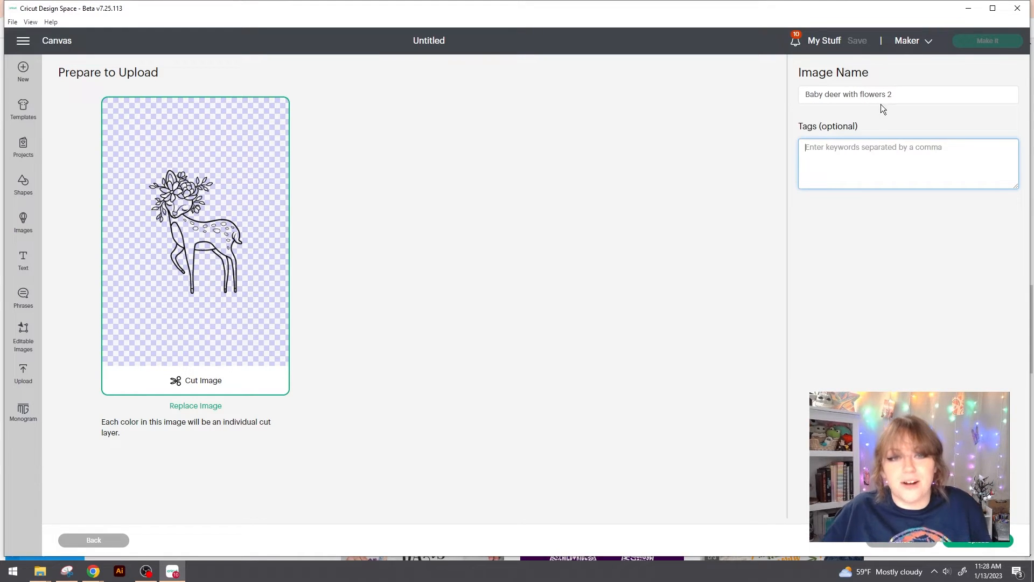
Step: Rename to 'Baby deer with flowers', tag it 'deer, baby, cute baby decor, flower deer', and upload
{"action": "double_click", "coordinate": [890, 92]}
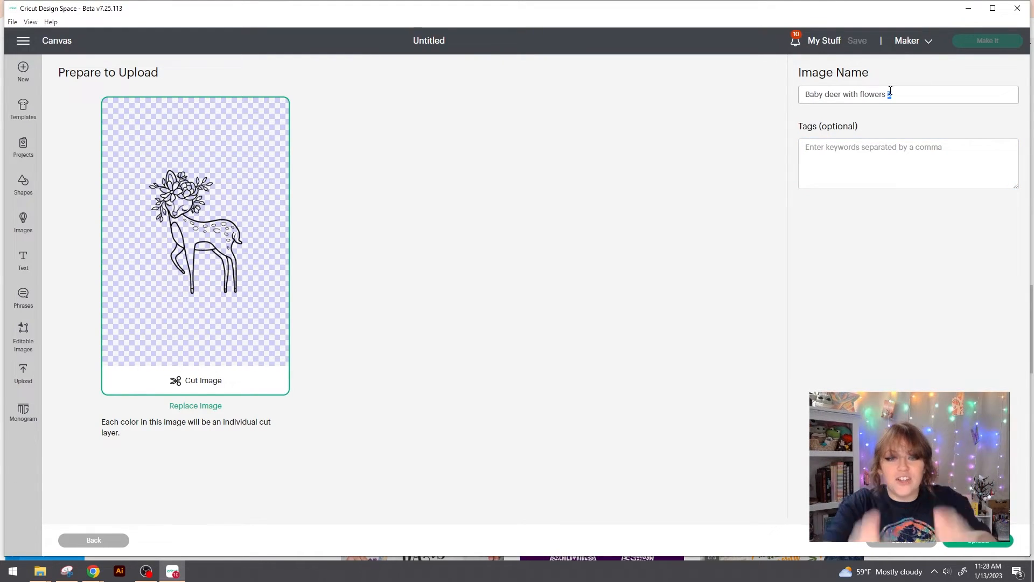
{"action": "key", "text": "BackSpace"}
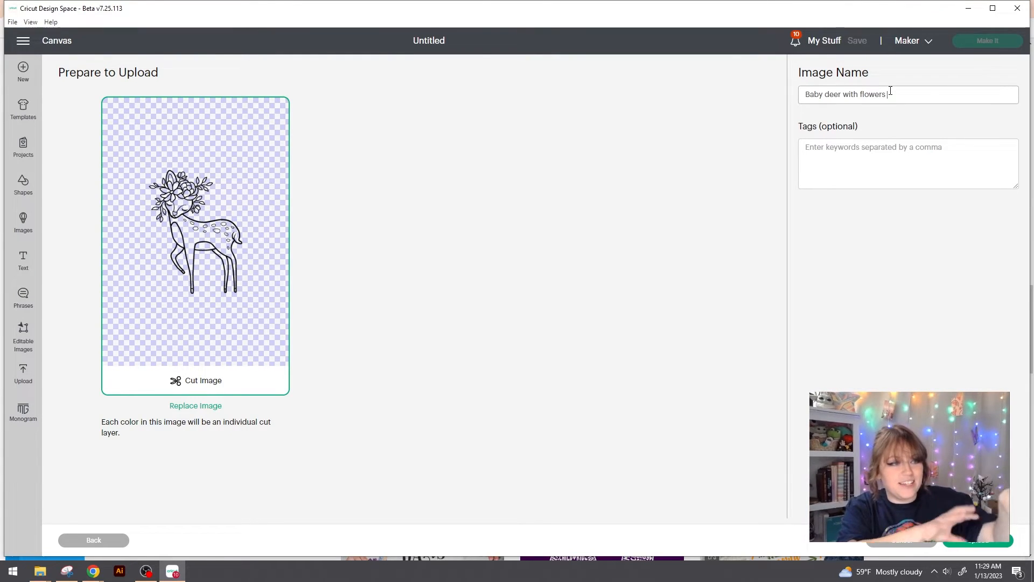
{"action": "left_click", "coordinate": [836, 157]}
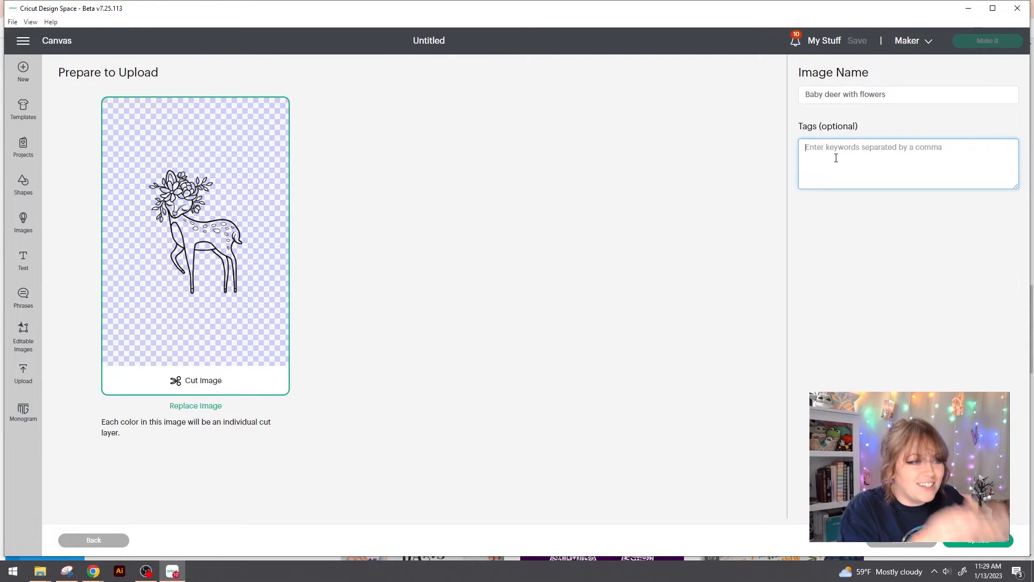
{"action": "type", "text": "deer, baby"}
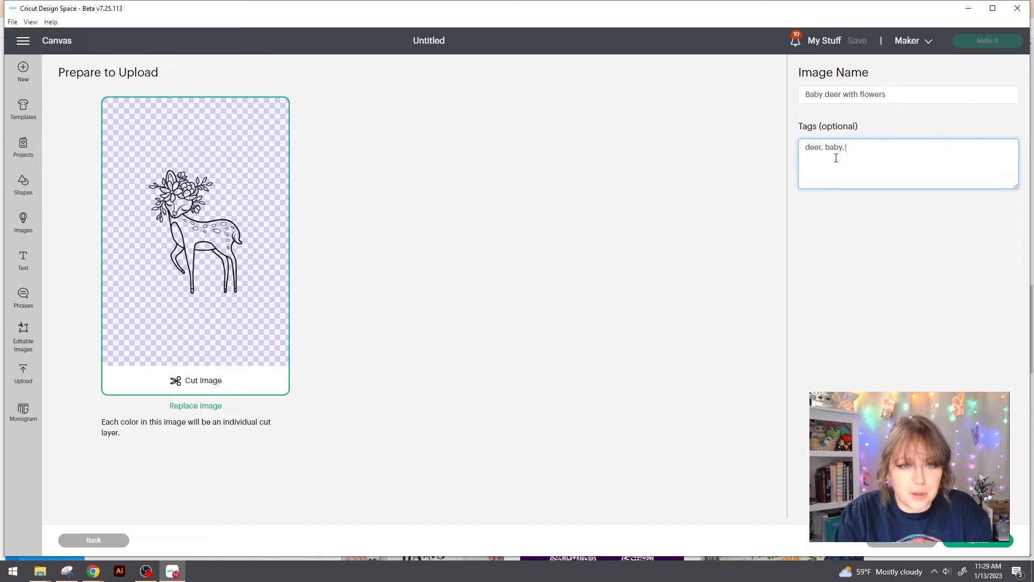
{"action": "type", "text": ", cu"}
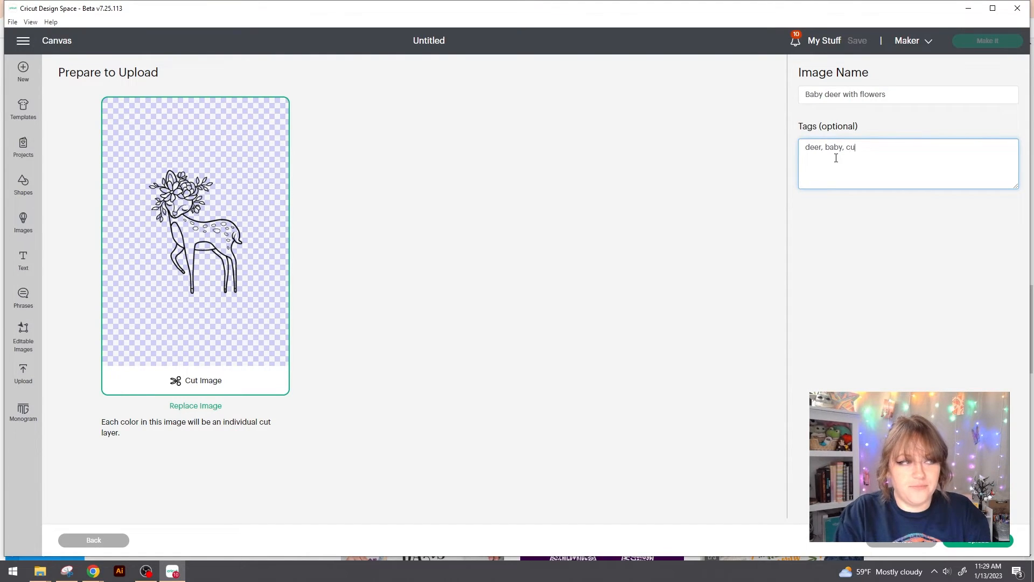
{"action": "type", "text": "te baby"}
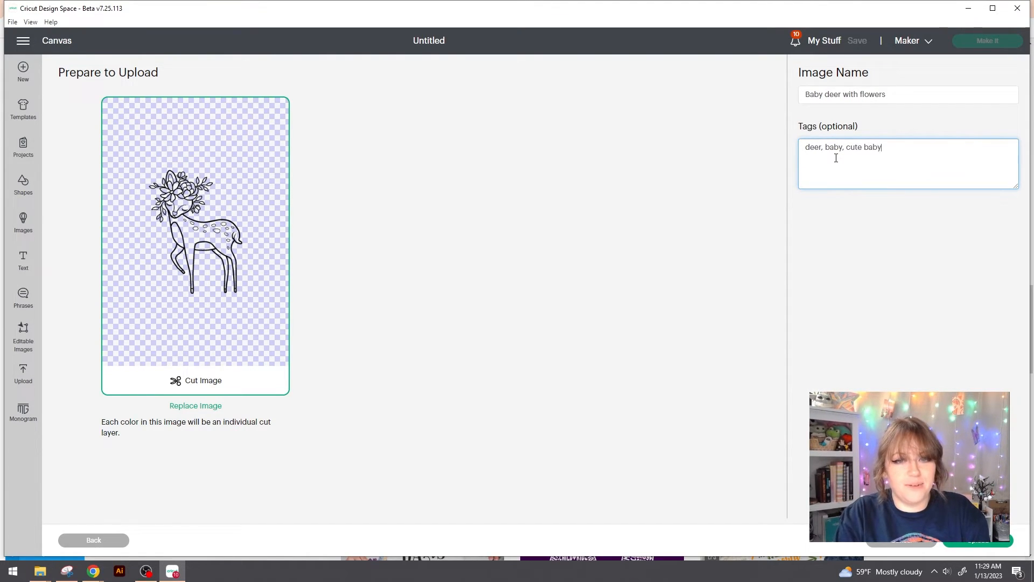
{"action": "type", "text": " decor,"}
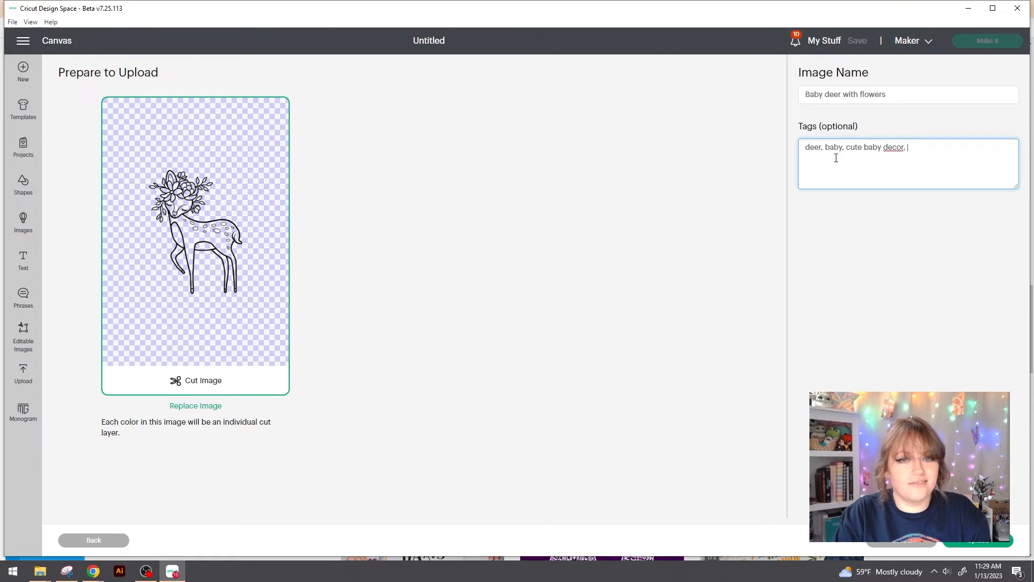
{"action": "type", "text": " flower deer,"}
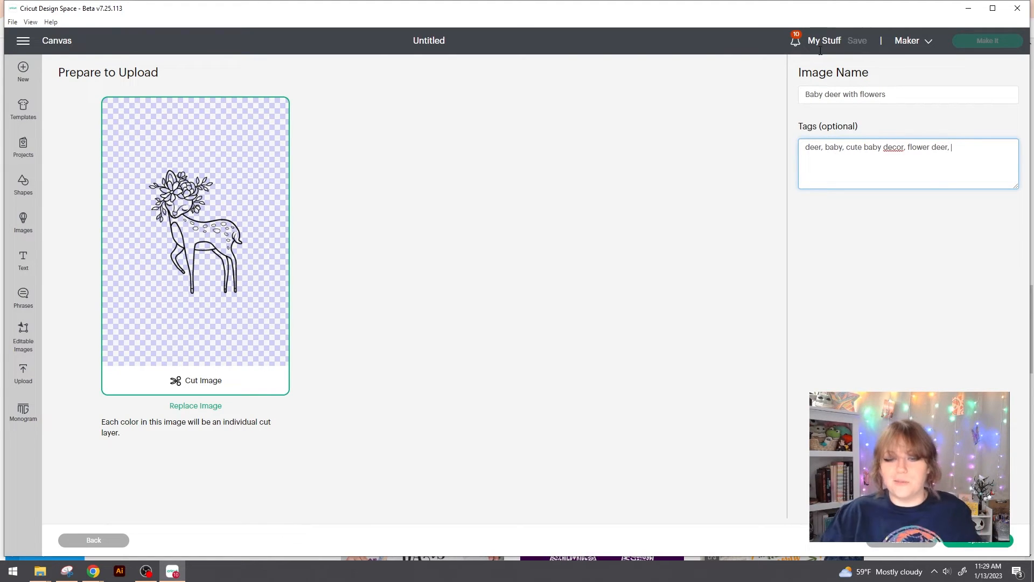
{"action": "left_click", "coordinate": [978, 543]}
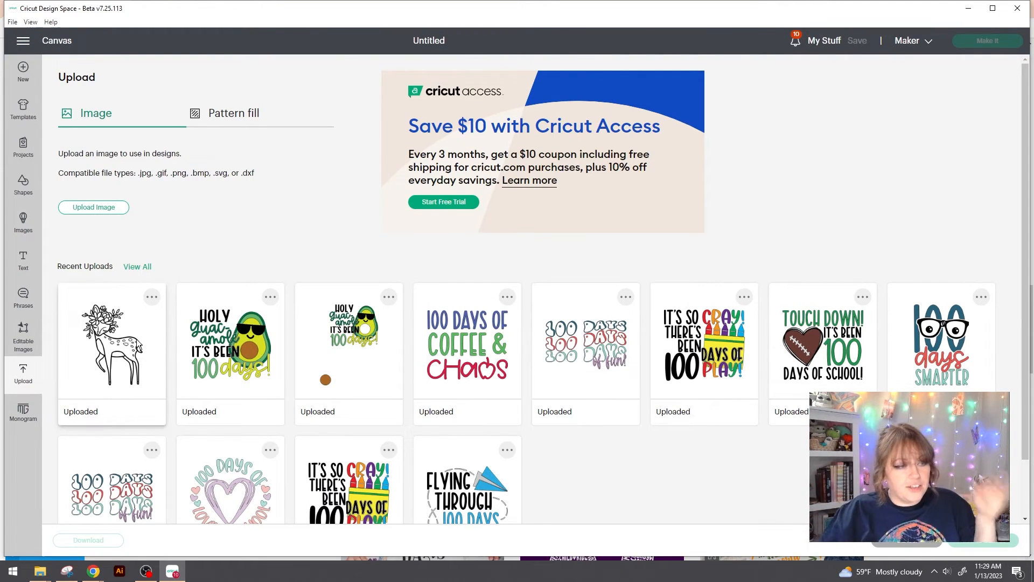
Step: Add the uploaded deer to the canvas, resize it to about 5.7 x 7.57 in, and move it up
{"action": "left_click", "coordinate": [113, 345]}
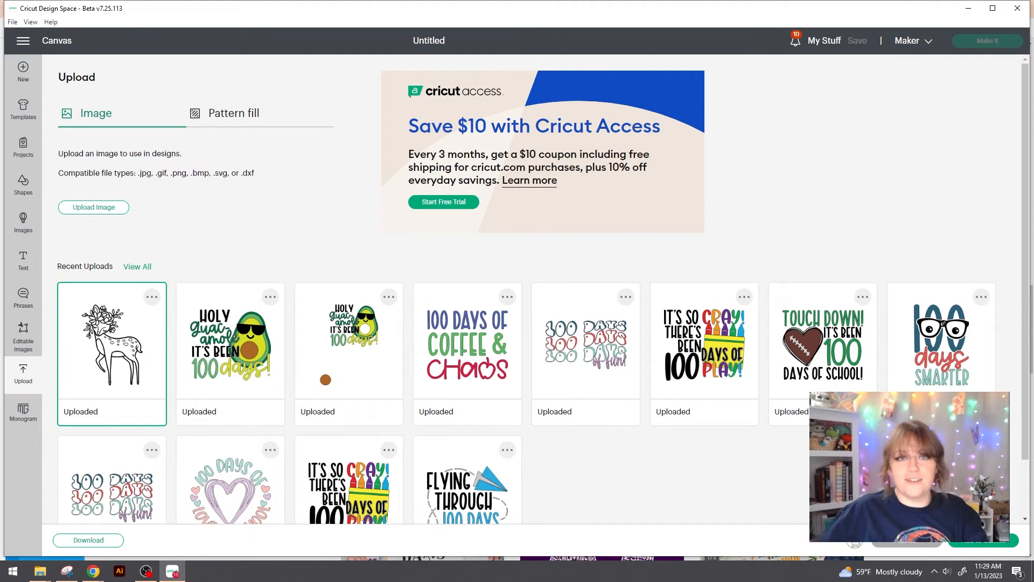
{"action": "left_click", "coordinate": [983, 539]}
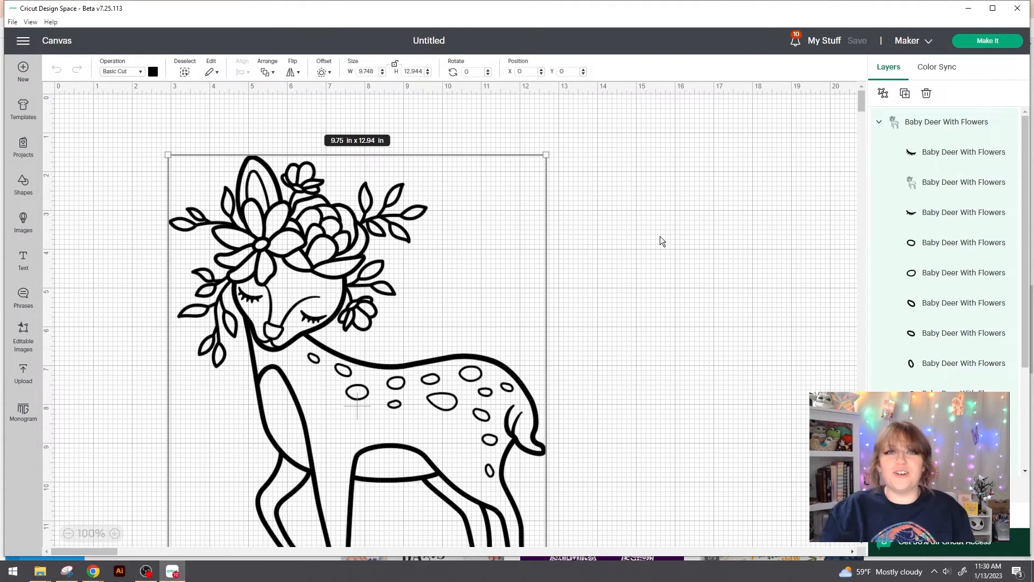
{"action": "left_click_drag", "start_coordinate": [543, 154], "coordinate": [378, 368]}
{"action": "left_click_drag", "start_coordinate": [307, 410], "coordinate": [396, 163]}
{"action": "left_click", "coordinate": [567, 279]}
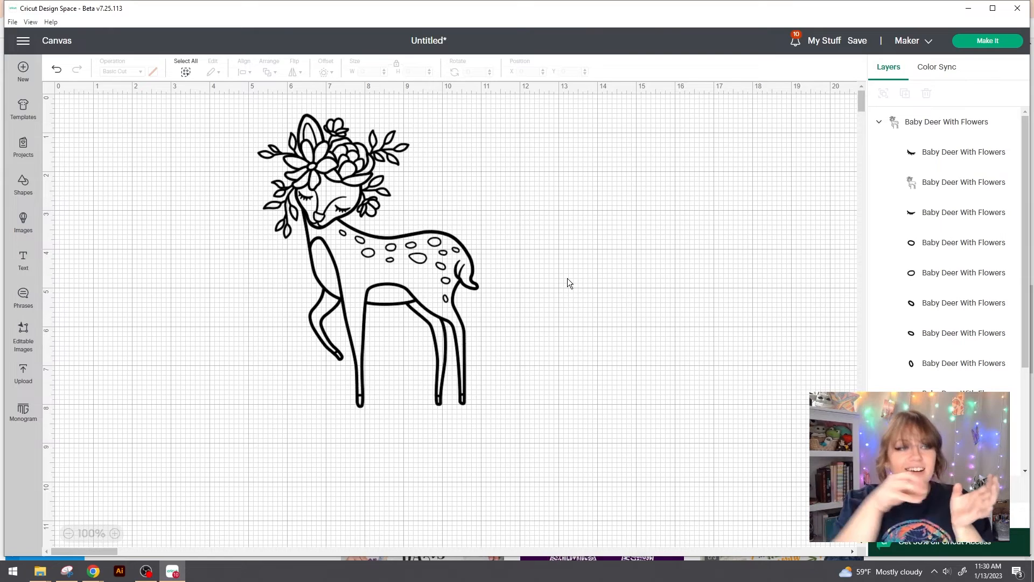
Step: Move the black deer group toward the left side of the canvas
{"action": "left_click", "coordinate": [342, 247]}
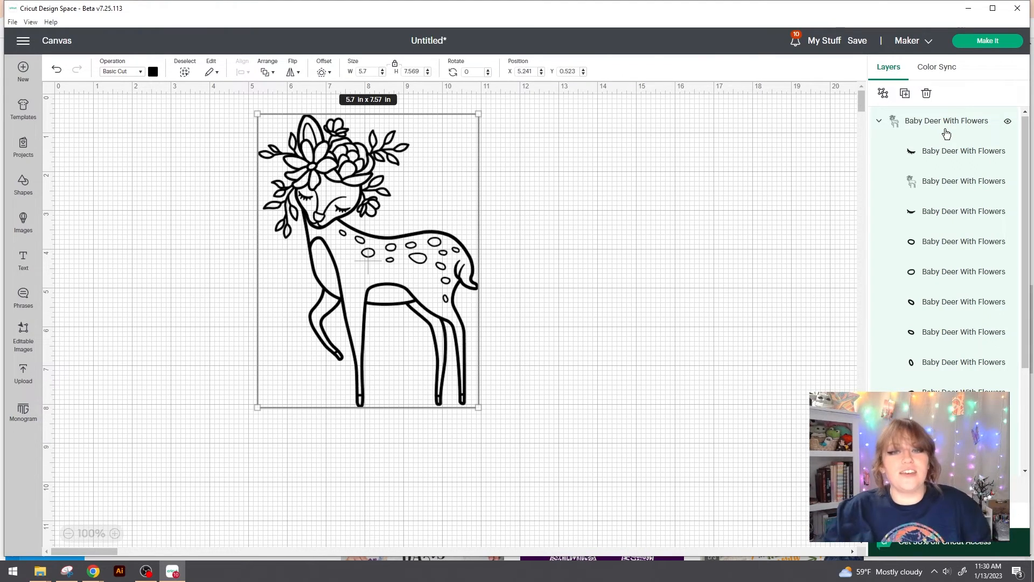
{"action": "scroll", "coordinate": [967, 249], "scroll_direction": "down", "scroll_amount": 3}
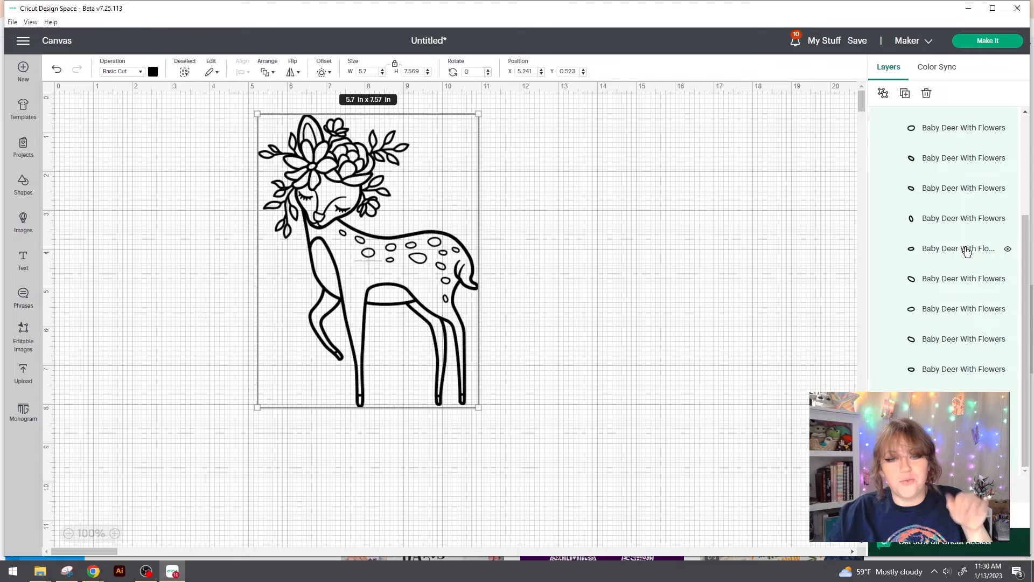
{"action": "scroll", "coordinate": [966, 255], "scroll_direction": "up", "scroll_amount": 3}
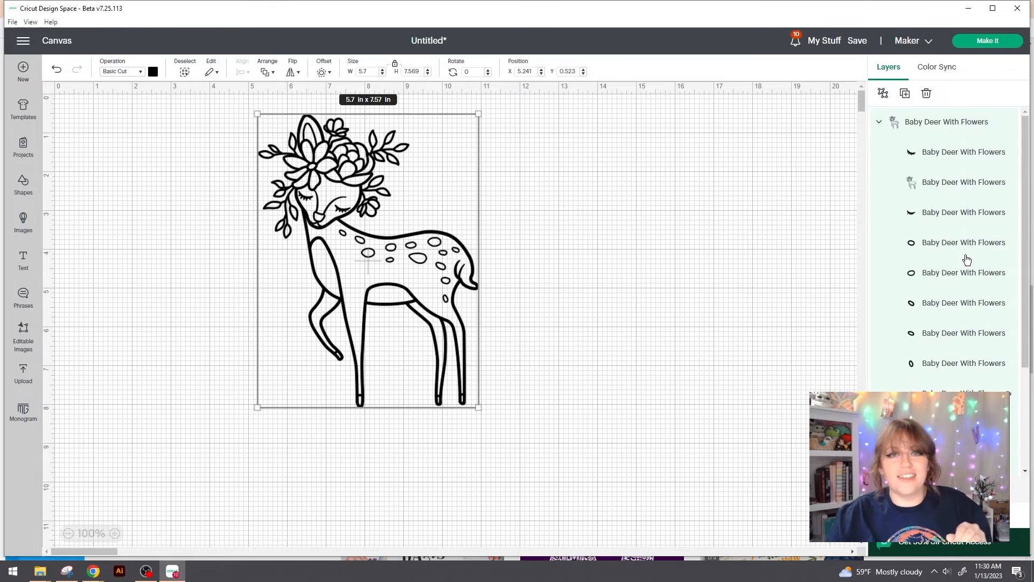
{"action": "right_click", "coordinate": [956, 122]}
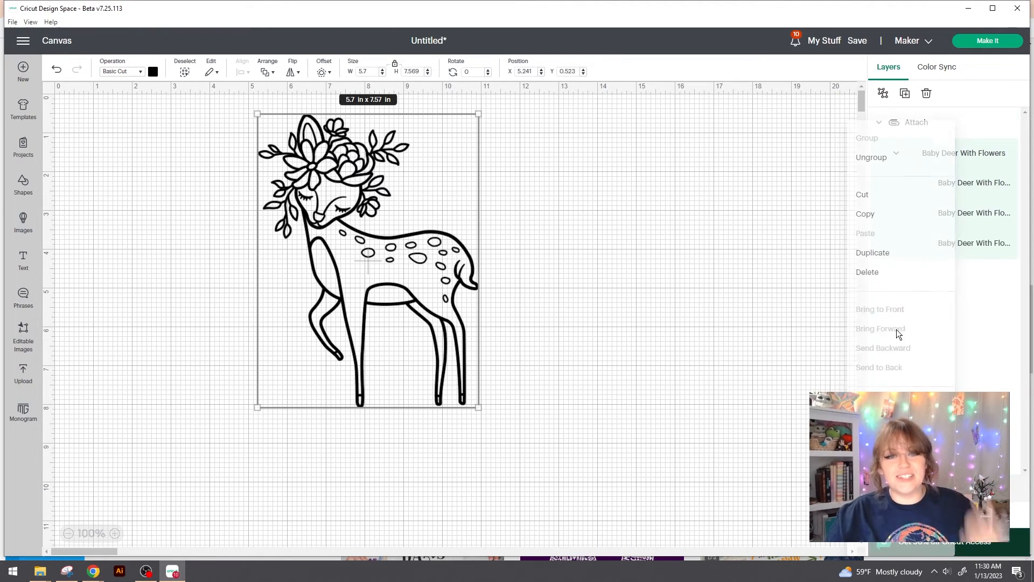
{"action": "left_click", "coordinate": [737, 289]}
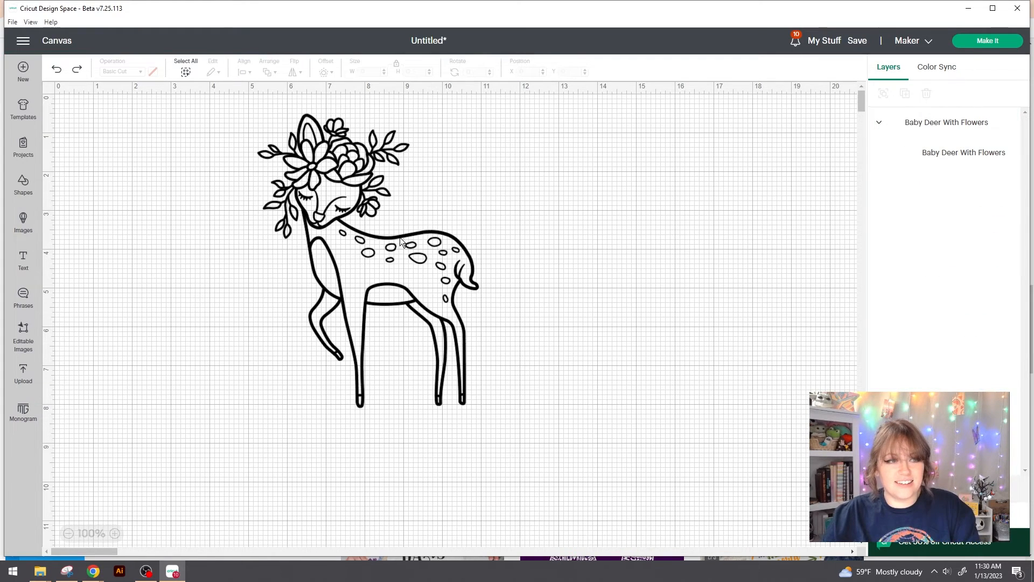
{"action": "left_click_drag", "start_coordinate": [409, 275], "coordinate": [301, 273]}
Step: Duplicate the deer, drag the copy to the right, and attach its layers together
{"action": "key", "text": "ctrl+v"}
{"action": "left_click_drag", "start_coordinate": [208, 308], "coordinate": [593, 307]}
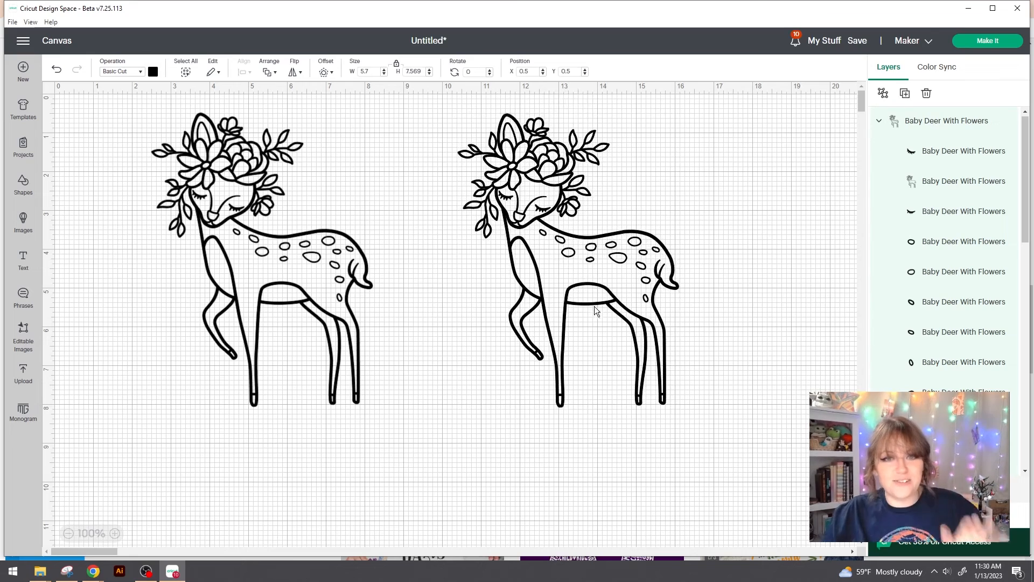
{"action": "right_click", "coordinate": [952, 122]}
{"action": "left_click", "coordinate": [869, 157]}
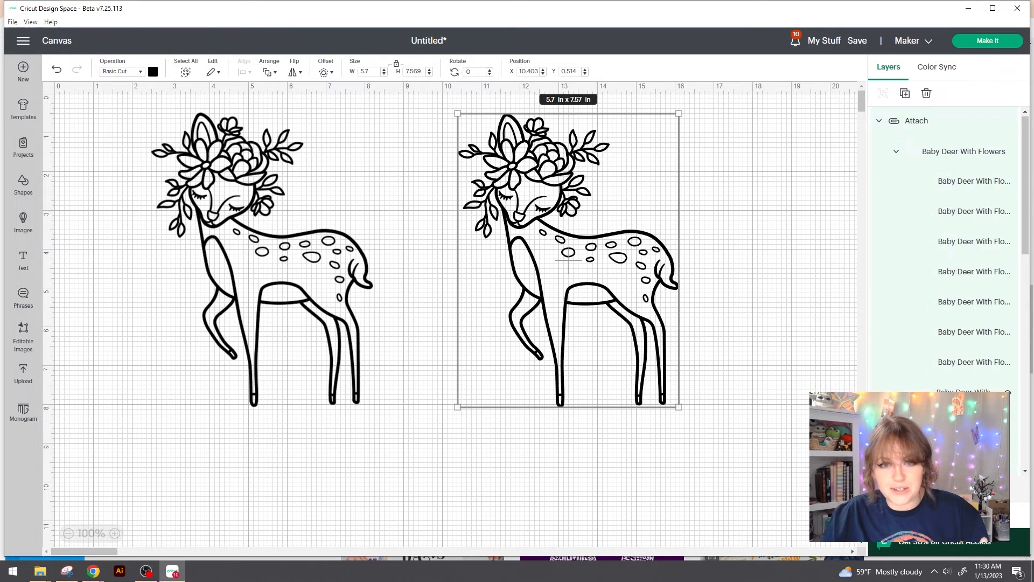
Step: Recolour the attached copy light purple from the Operation colour swatch
{"action": "left_click", "coordinate": [153, 72]}
{"action": "left_click", "coordinate": [179, 135]}
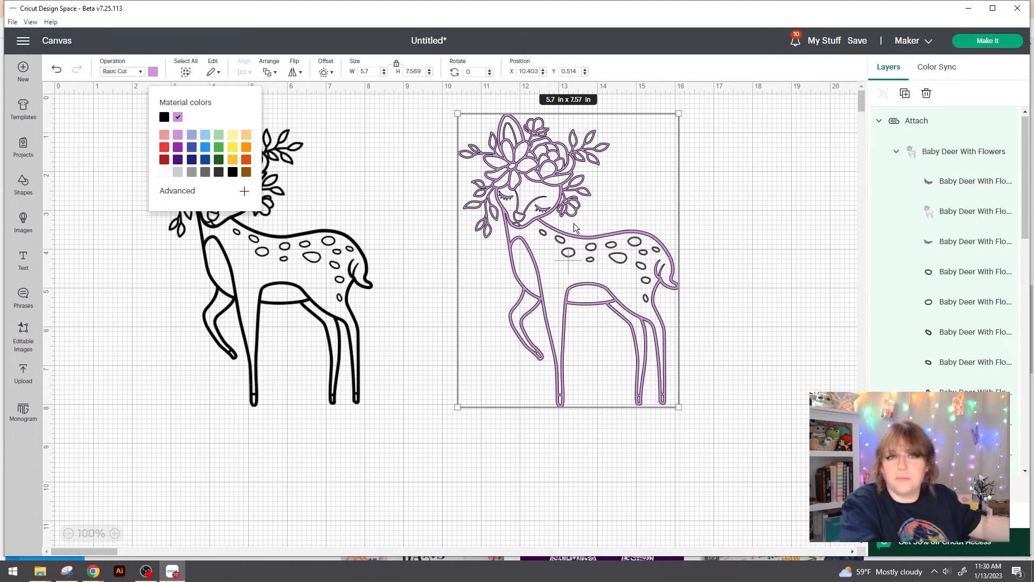
{"action": "left_click", "coordinate": [744, 175]}
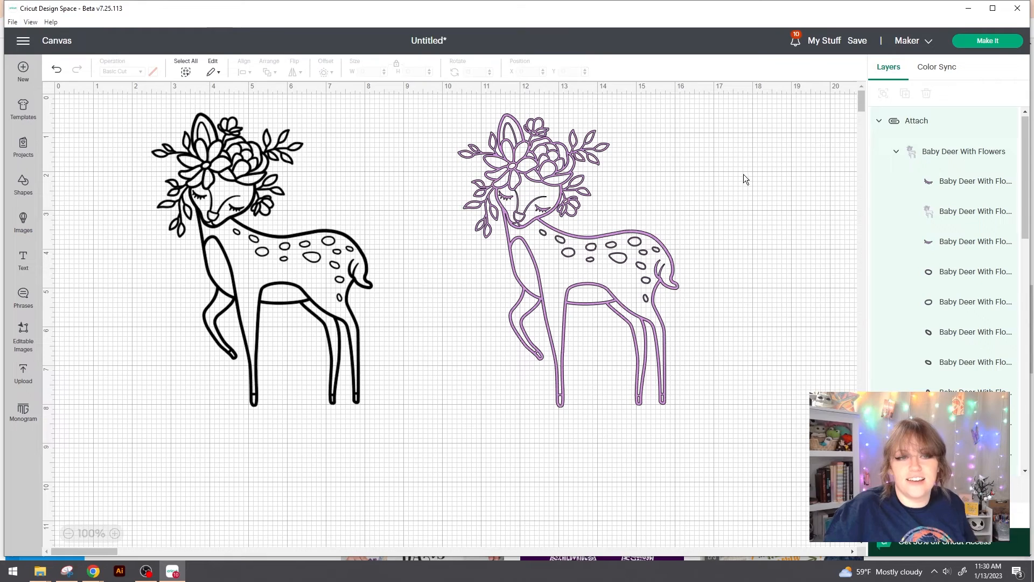
{"action": "left_click", "coordinate": [1004, 42]}
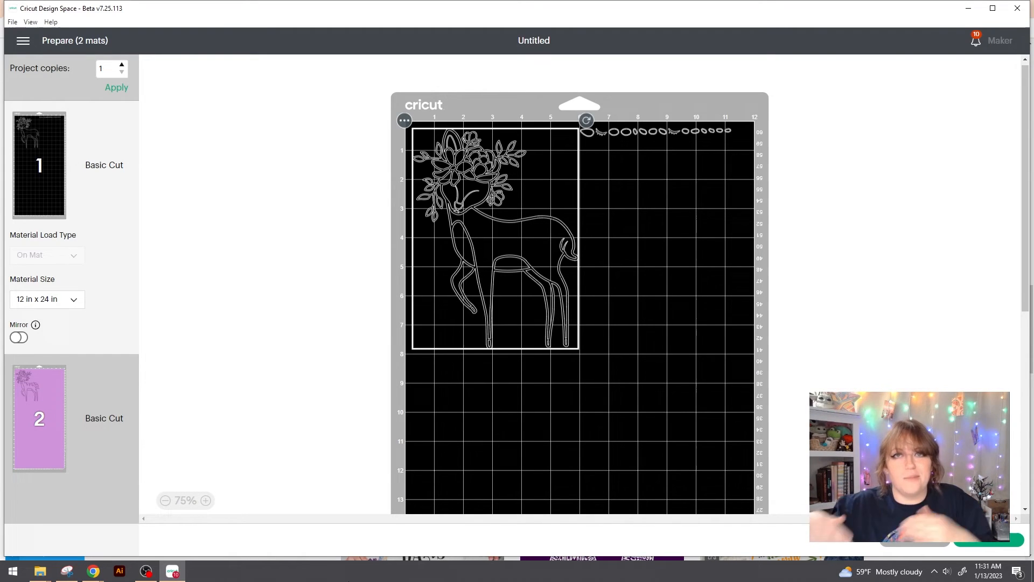
{"action": "left_click", "coordinate": [646, 358]}
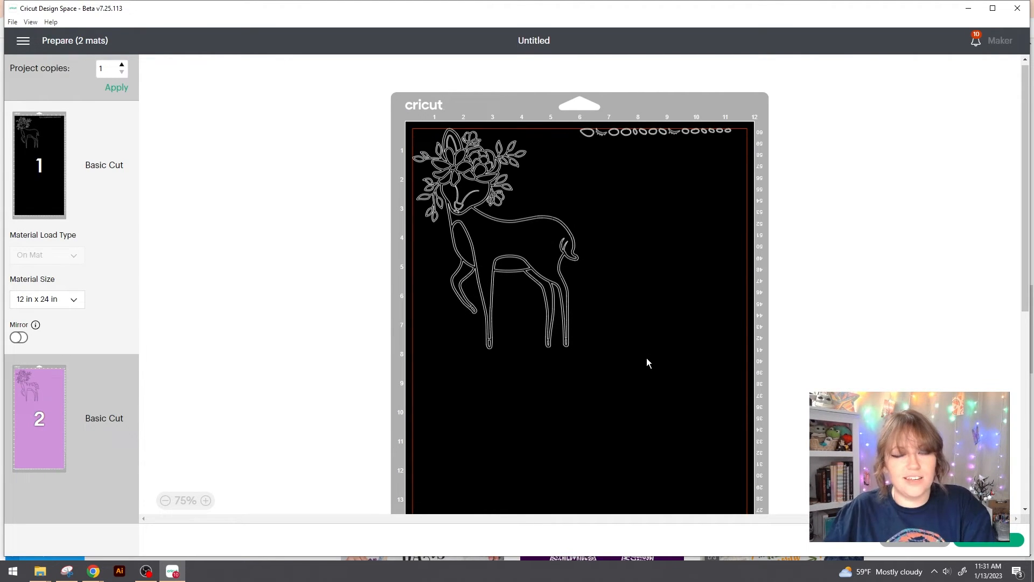
{"action": "left_click_drag", "start_coordinate": [592, 137], "coordinate": [491, 229]}
{"action": "left_click", "coordinate": [570, 188]}
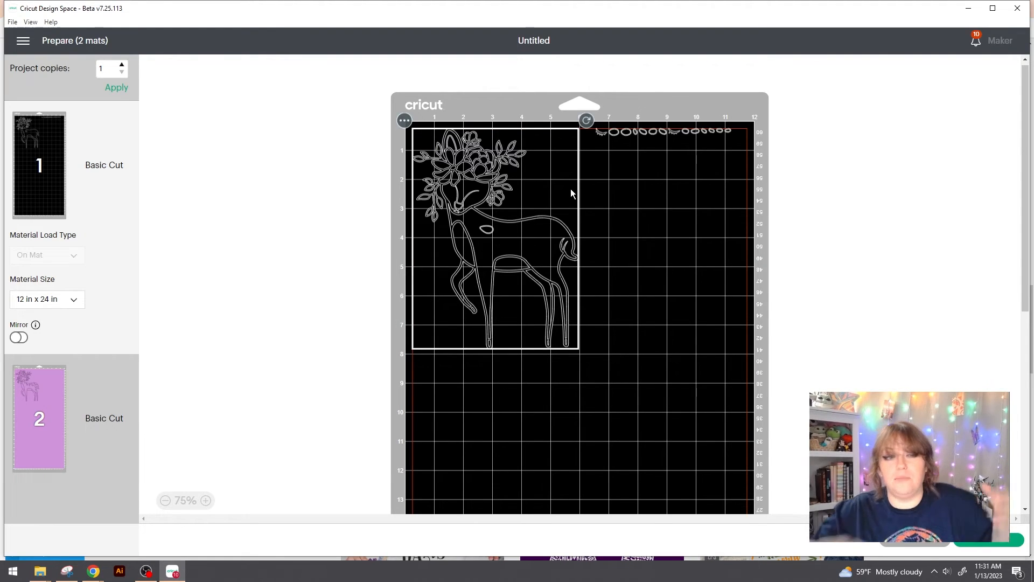
{"action": "left_click", "coordinate": [18, 419]}
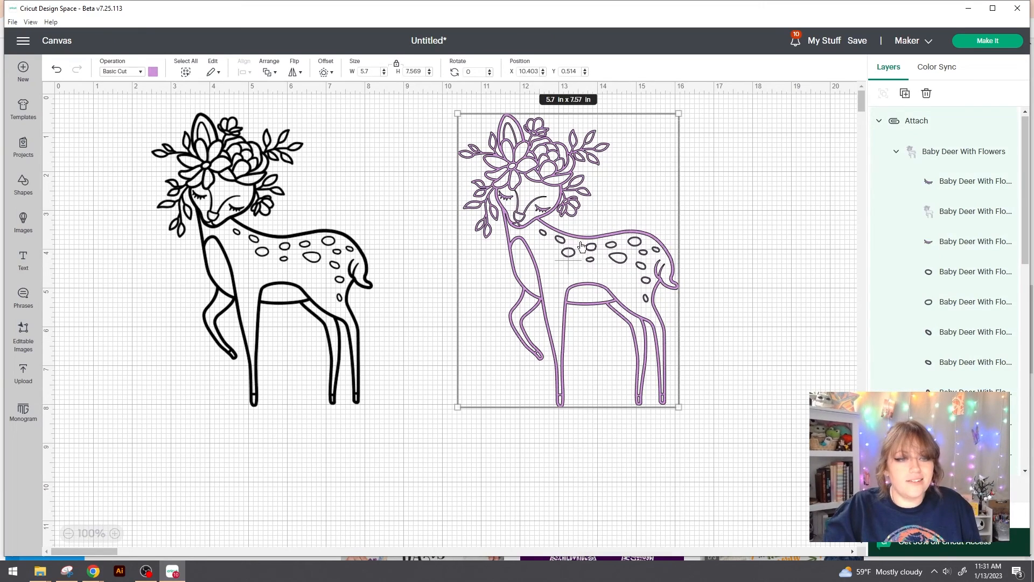
{"action": "right_click", "coordinate": [577, 120]}
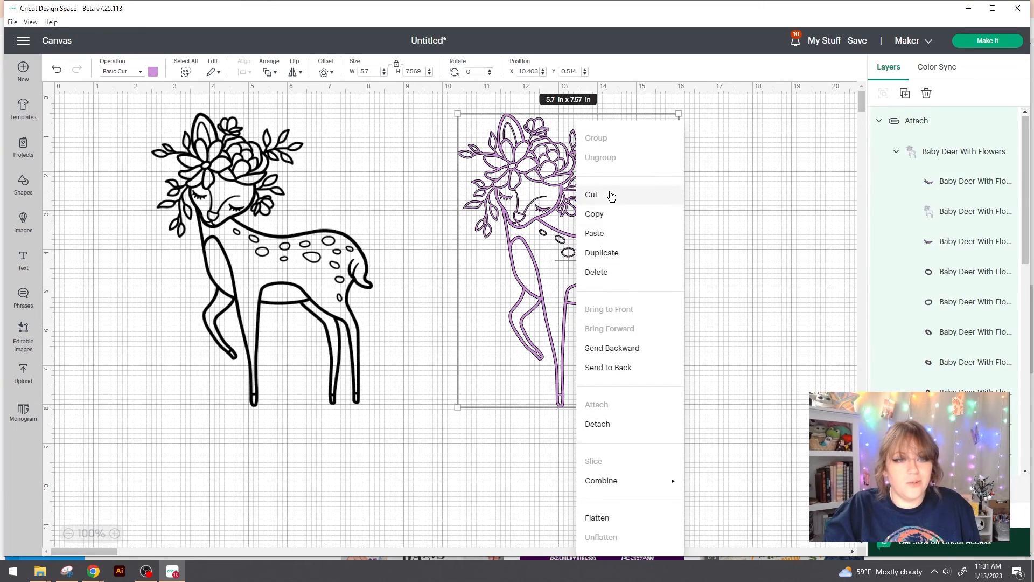
Step: Detach the purple deer's pieces and ungroup its layers
{"action": "left_click", "coordinate": [614, 424]}
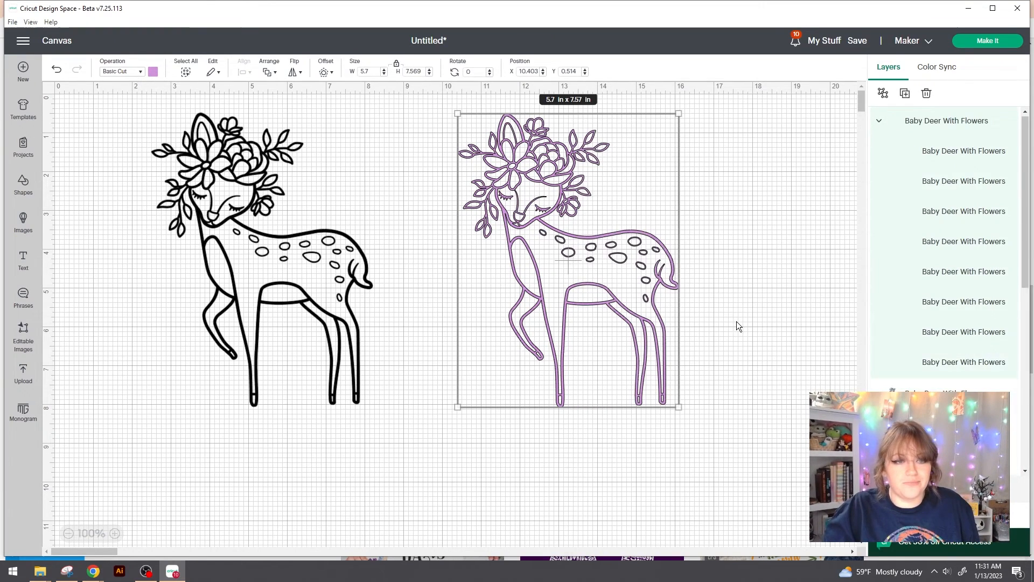
{"action": "left_click", "coordinate": [739, 294]}
{"action": "left_click_drag", "start_coordinate": [562, 189], "coordinate": [579, 159]}
{"action": "right_click", "coordinate": [641, 210]}
{"action": "left_click", "coordinate": [574, 181]}
{"action": "right_click", "coordinate": [578, 160]}
{"action": "left_click", "coordinate": [607, 159]}
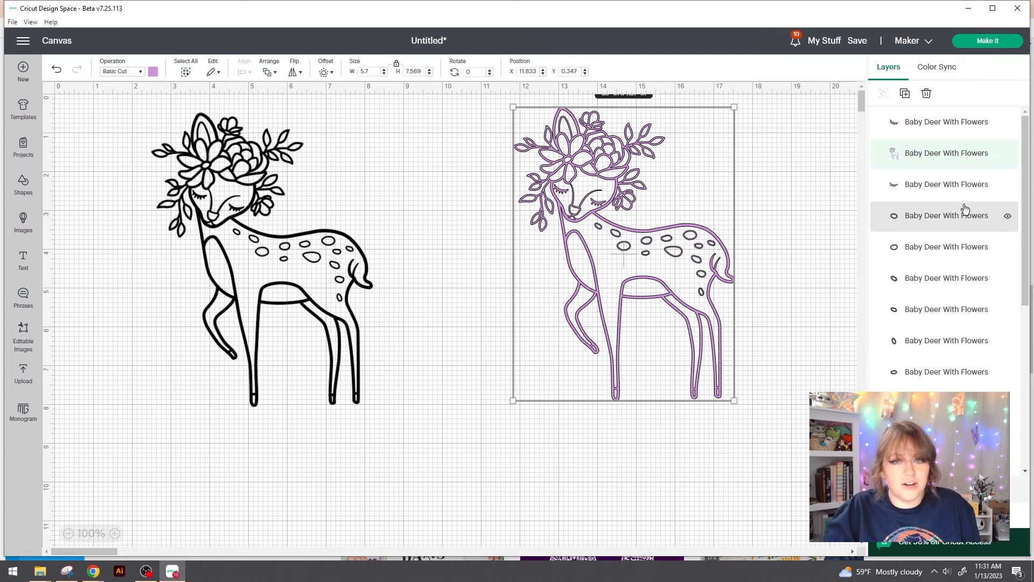
Step: With the body layer hidden, recolour the eyelashes and spots light blue
{"action": "left_click", "coordinate": [1007, 153]}
{"action": "left_click_drag", "start_coordinate": [491, 149], "coordinate": [736, 318]}
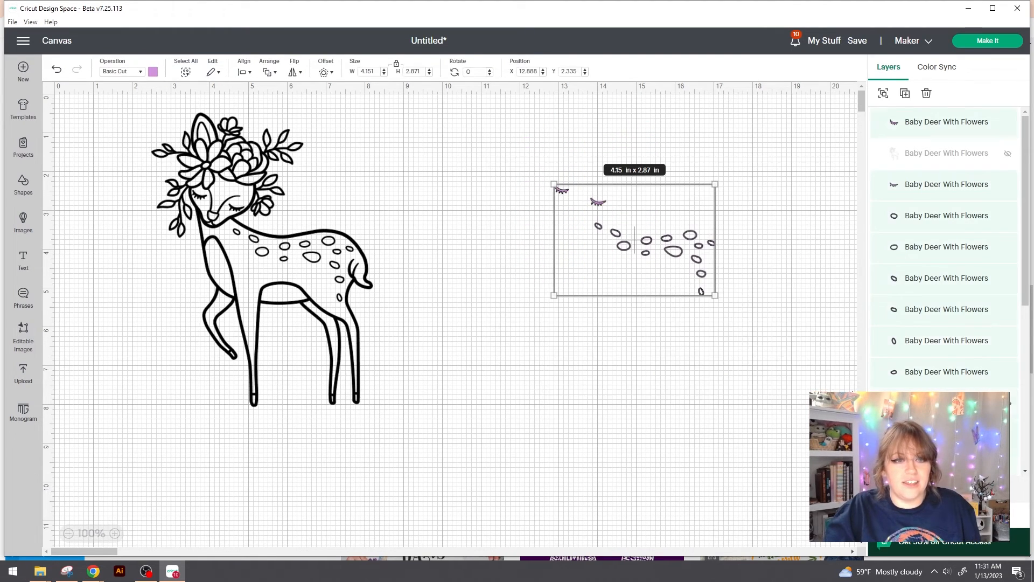
{"action": "left_click", "coordinate": [152, 72]}
{"action": "left_click", "coordinate": [205, 135]}
{"action": "left_click", "coordinate": [773, 296]}
Step: Unhide the purple body, drag it away from the spots, and select the spot shapes
{"action": "left_click", "coordinate": [1007, 154]}
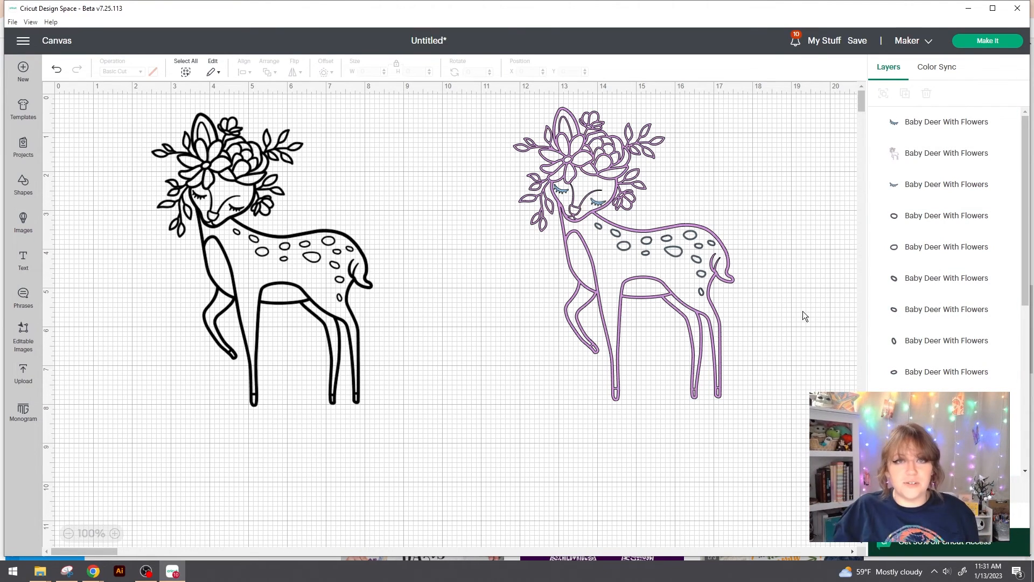
{"action": "left_click_drag", "start_coordinate": [612, 151], "coordinate": [437, 176]}
{"action": "left_click_drag", "start_coordinate": [787, 362], "coordinate": [584, 221]}
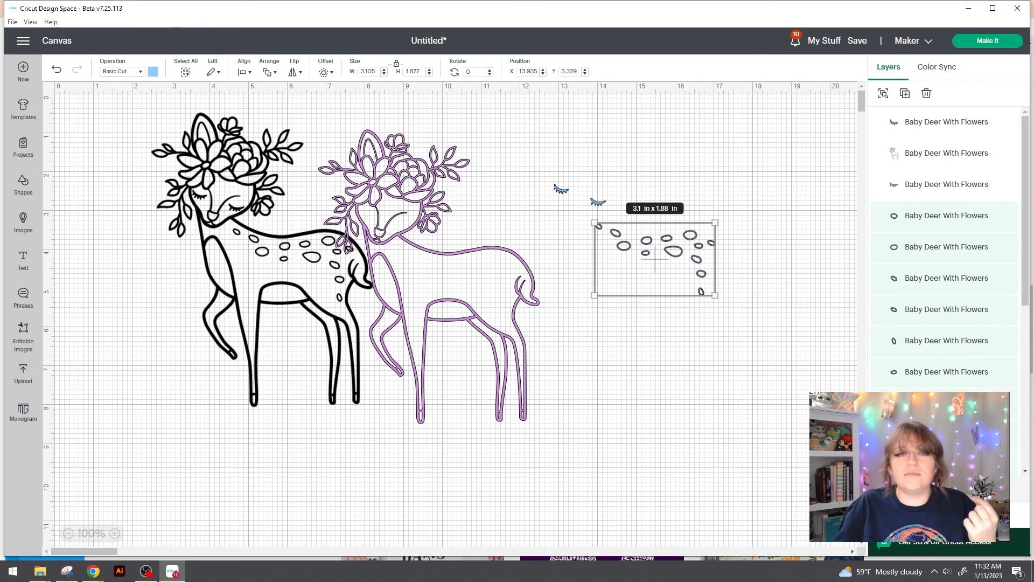
Step: Deselect the light blue spots and select the black original deer
{"action": "left_click", "coordinate": [461, 281]}
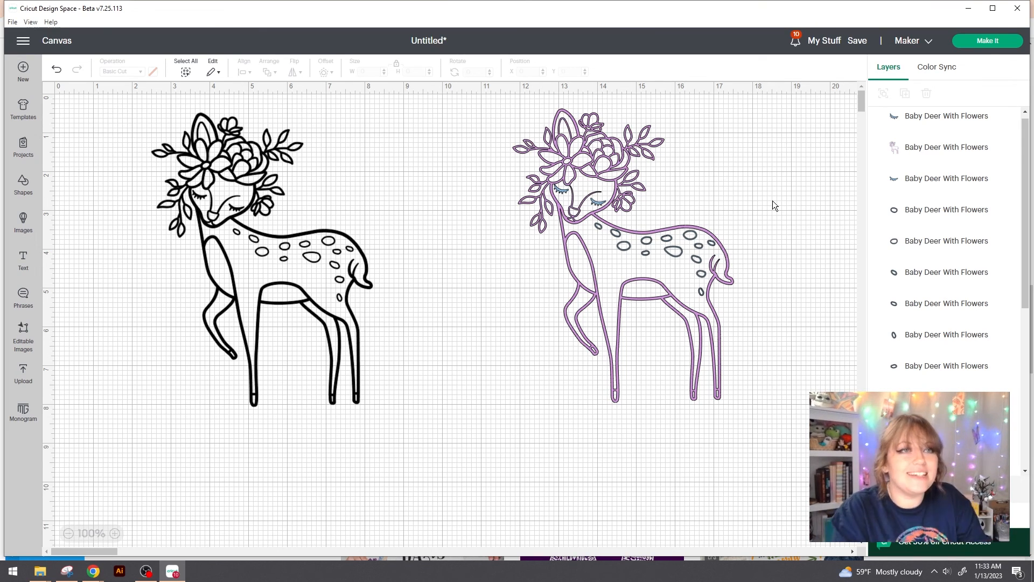
{"action": "left_click", "coordinate": [335, 247]}
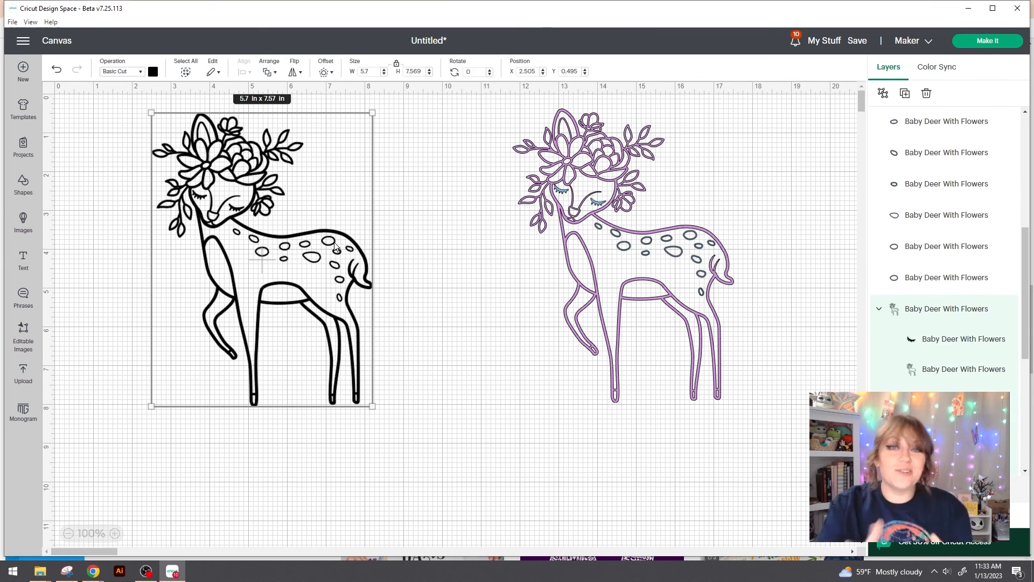